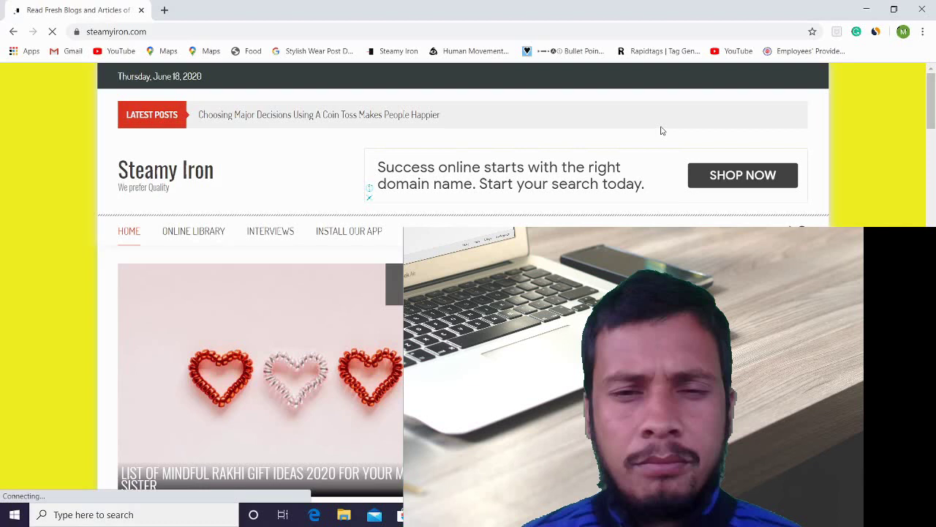
# Step: Look over the post listings and ads on the Steamy Iron home page
pyautogui.scroll(-5, 661, 130)
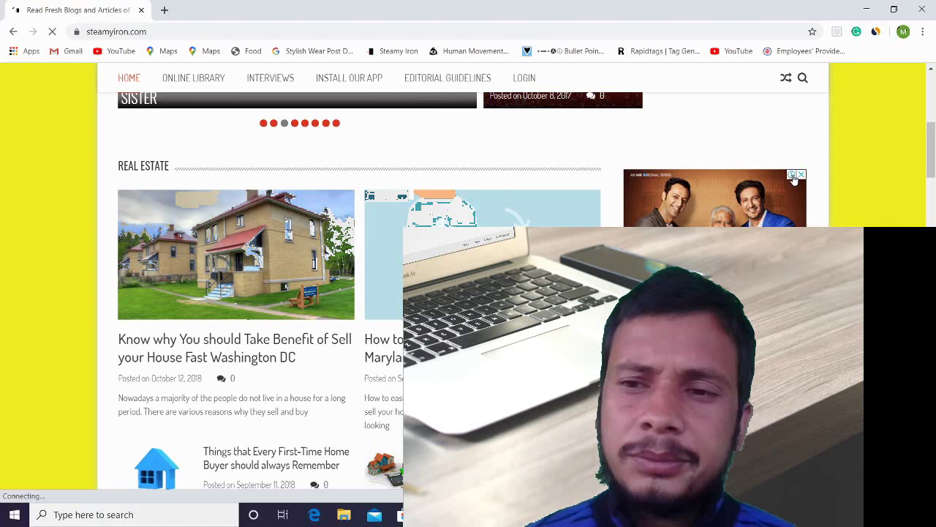
pyautogui.scroll(-10, 794, 178)
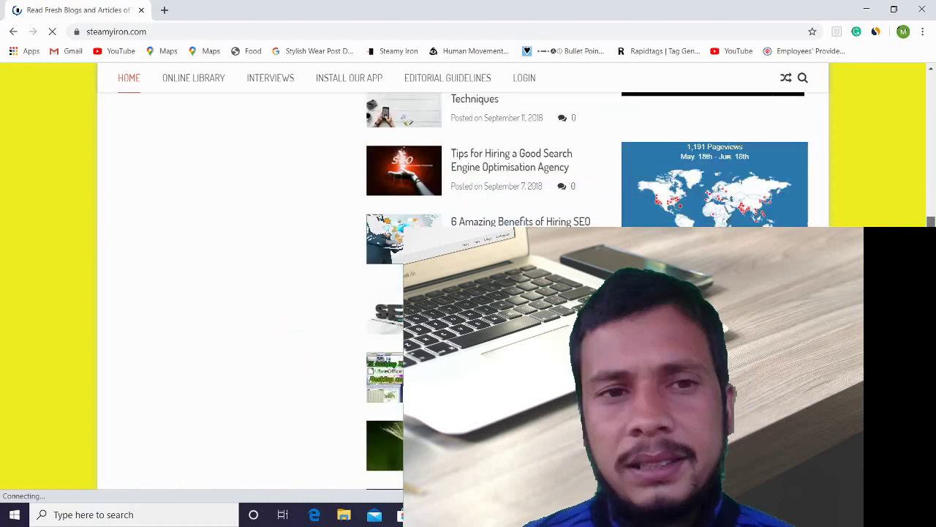
pyautogui.scroll(-5, 585, 182)
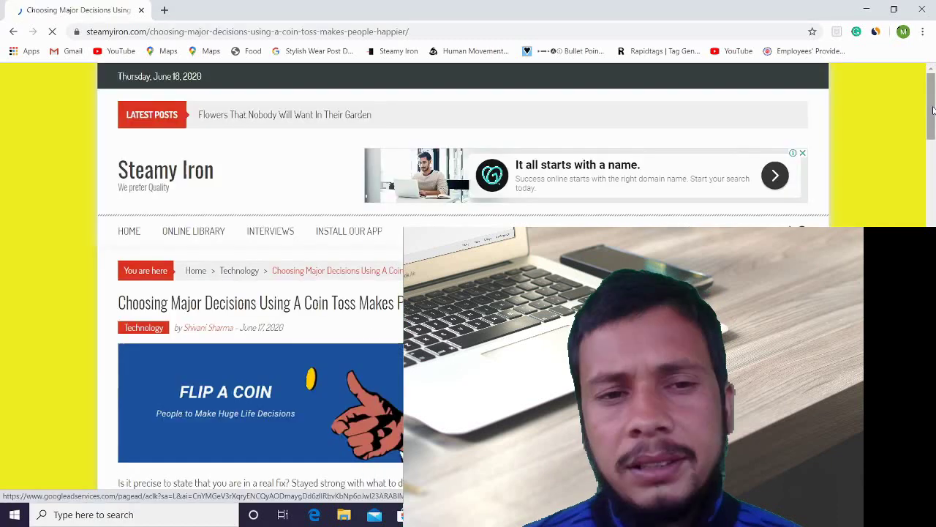
# Step: Examine the ads placed throughout the coin toss article, from its heading to the comments, and return to the article's beginning
pyautogui.scroll(-1, 933, 109)
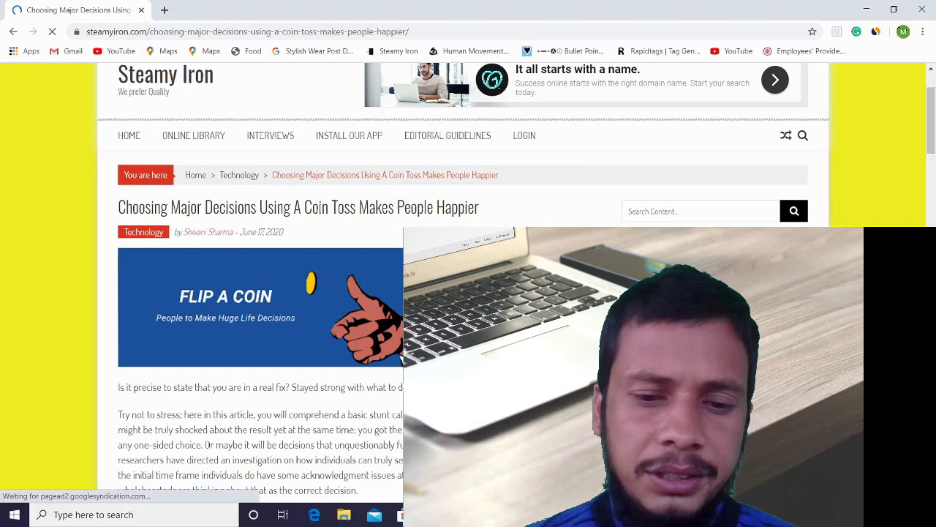
pyautogui.scroll(-4, 586, 208)
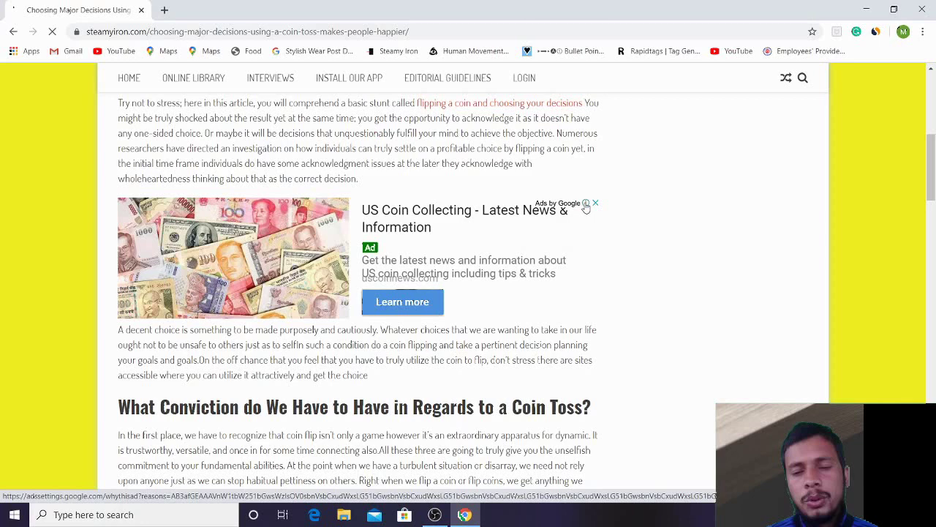
pyautogui.scroll(-5, 585, 208)
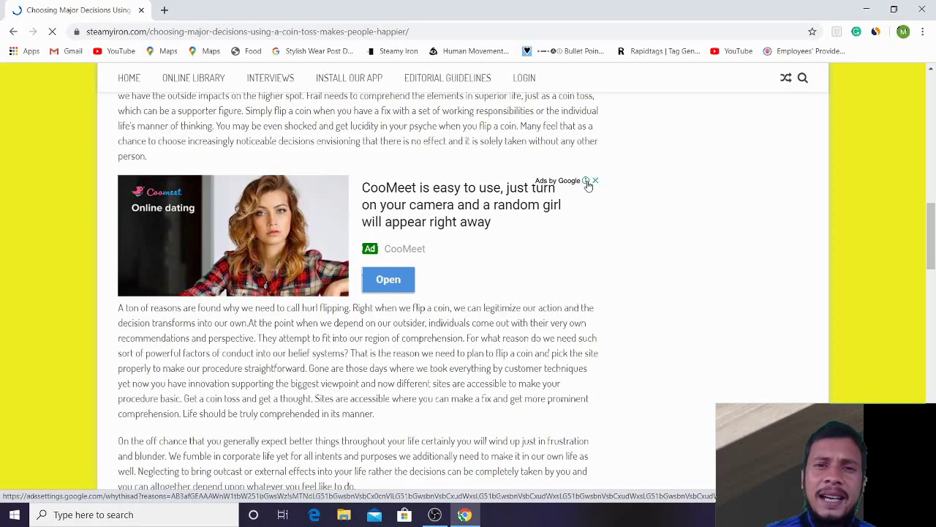
pyautogui.moveTo(932, 235); pyautogui.dragTo(935, 291)
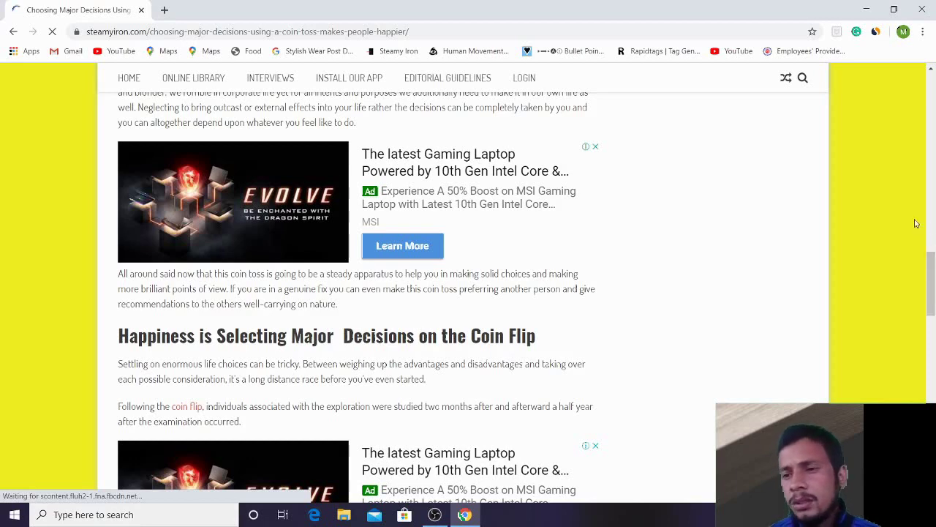
pyautogui.moveTo(931, 302); pyautogui.dragTo(931, 381)
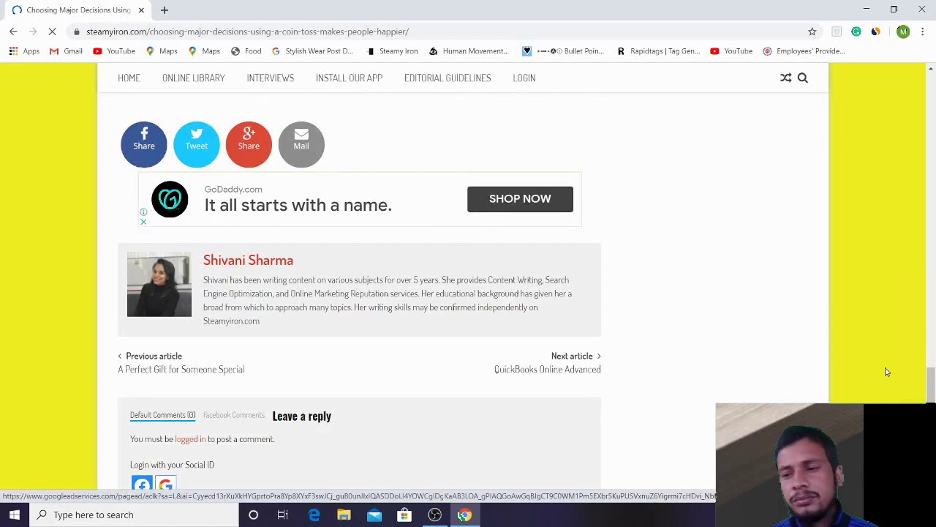
pyautogui.moveTo(931, 376); pyautogui.dragTo(933, 310)
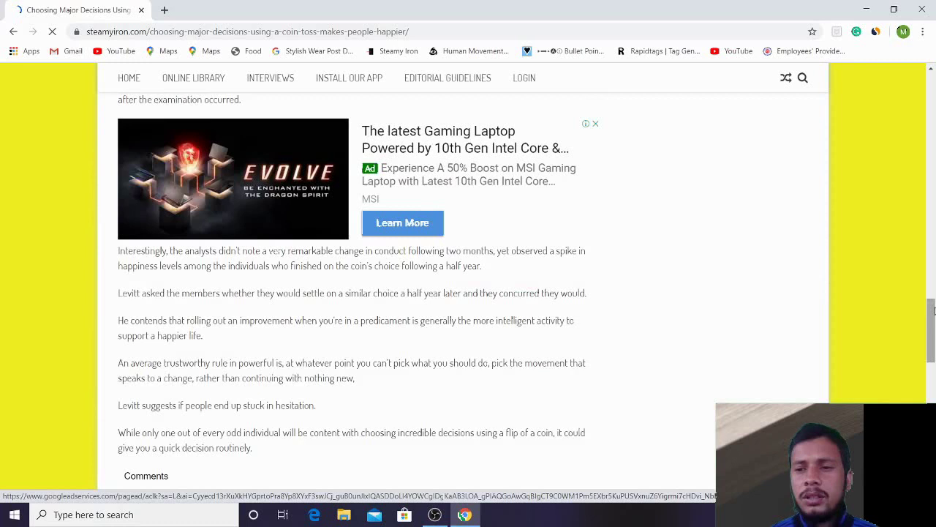
pyautogui.moveTo(933, 311); pyautogui.dragTo(929, 88)
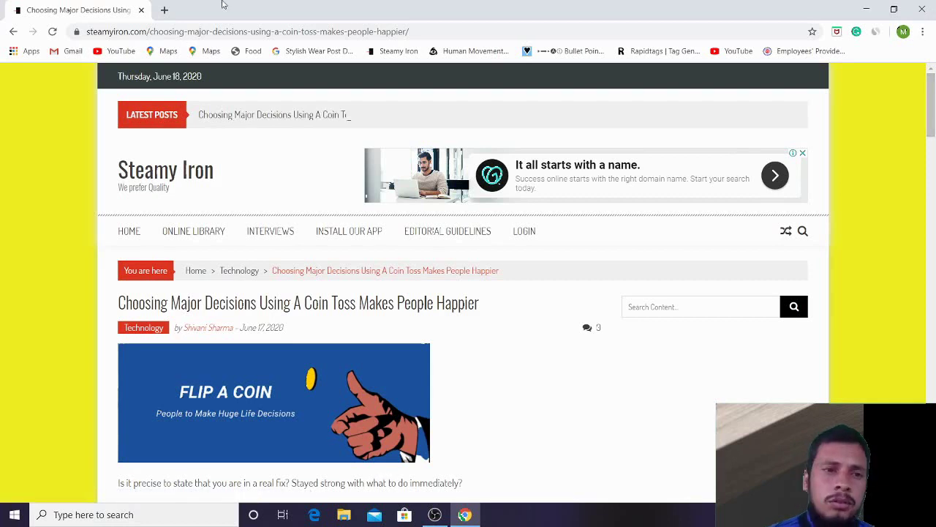
# Step: Open the Google AdSense account in a new tab and review the estimated earnings and balance cards
pyautogui.click(165, 10)
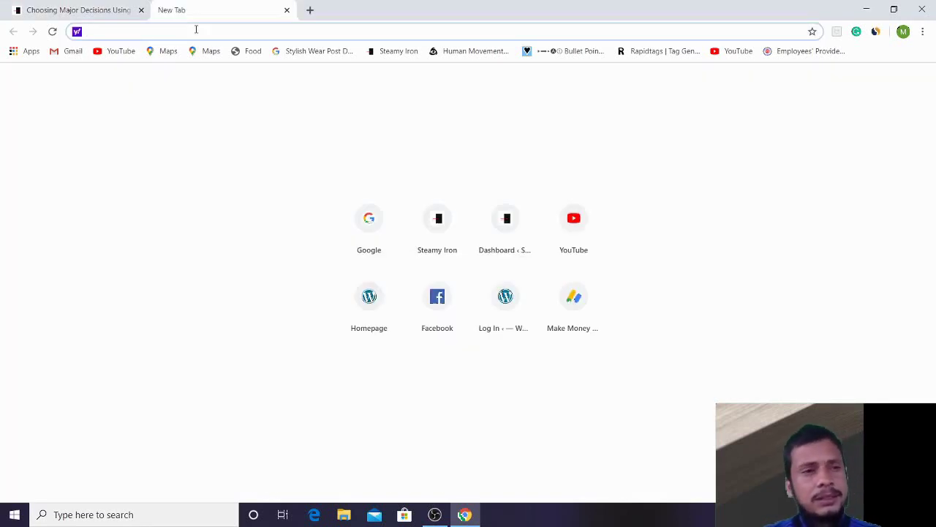
pyautogui.write('adse')
pyautogui.press('Return')
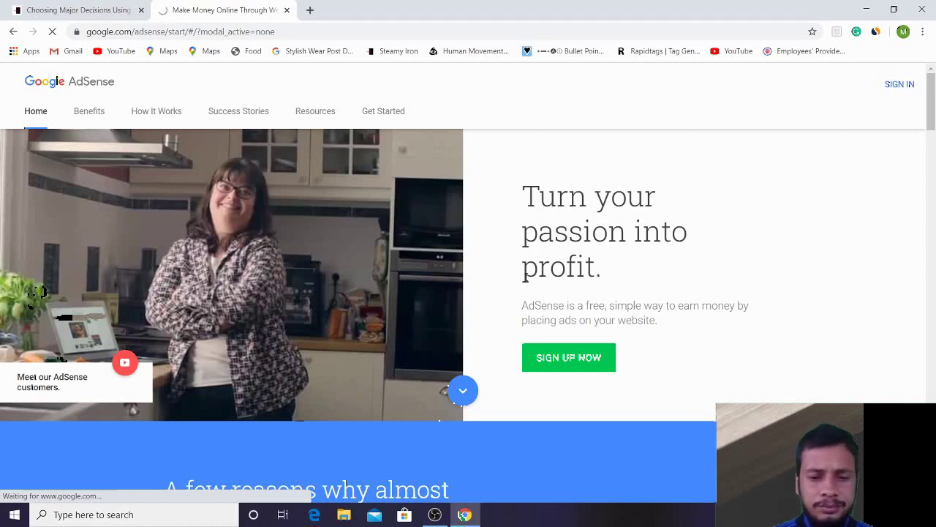
pyautogui.click(436, 515)
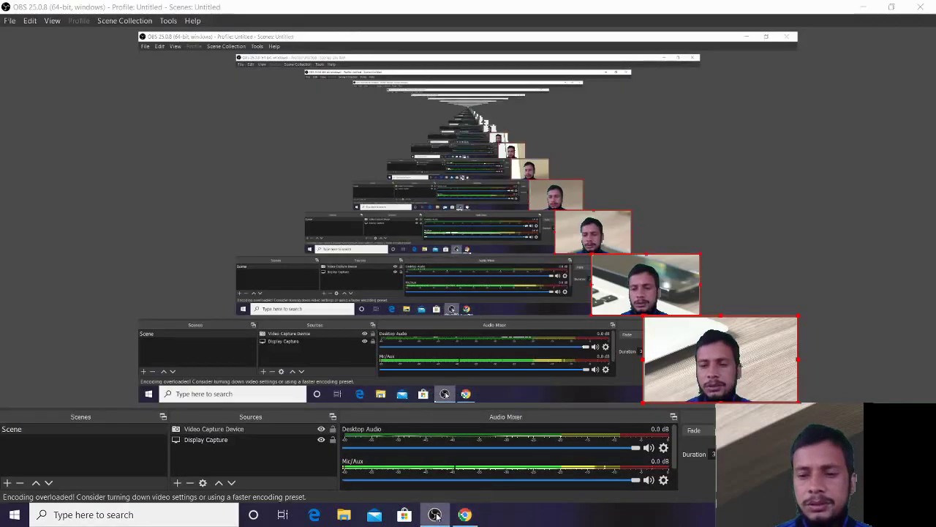
pyautogui.click(435, 514)
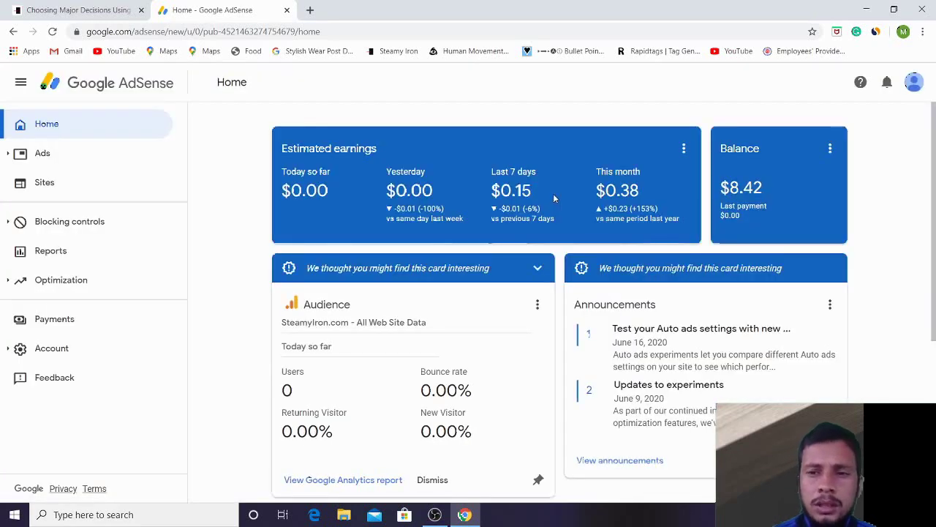
pyautogui.click(554, 198)
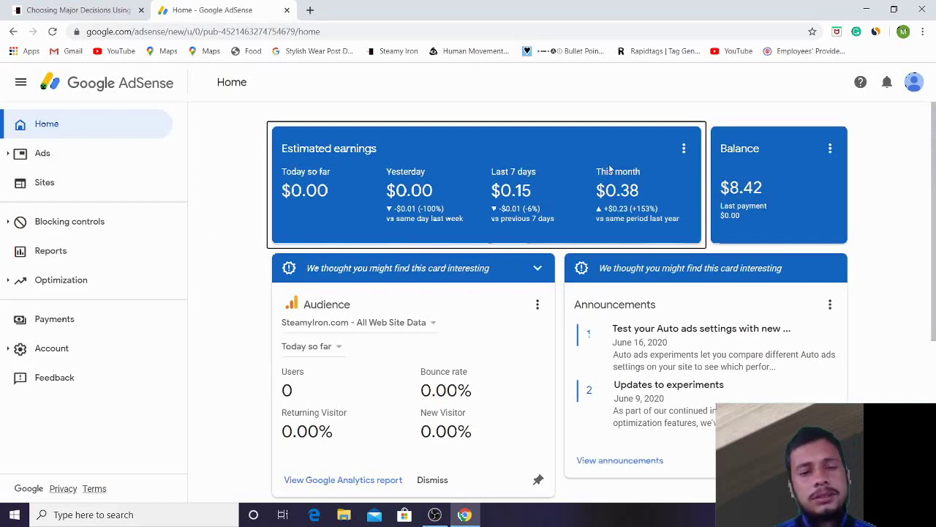
pyautogui.moveTo(934, 166); pyautogui.dragTo(935, 167)
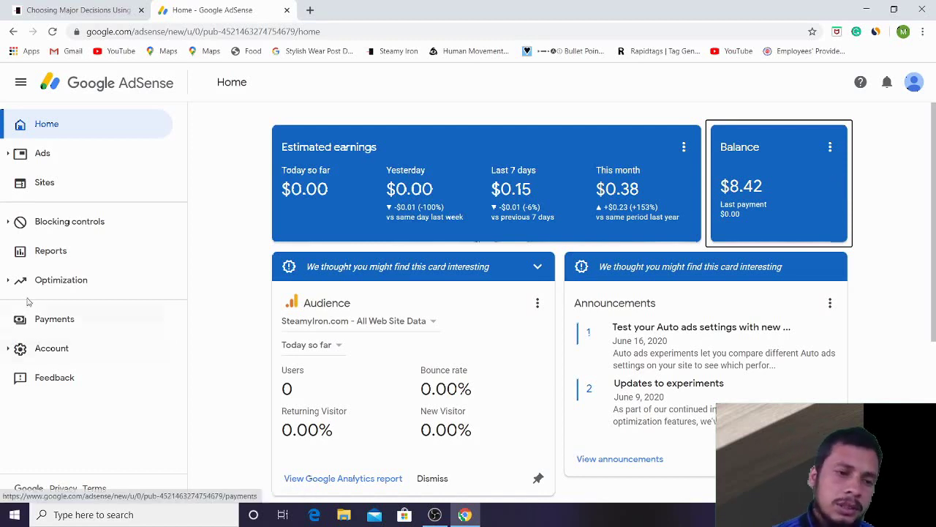
# Step: Open the AdSense Payments page and examine the payout condition, threshold progress and payment threshold under Your earnings
pyautogui.click(33, 319)
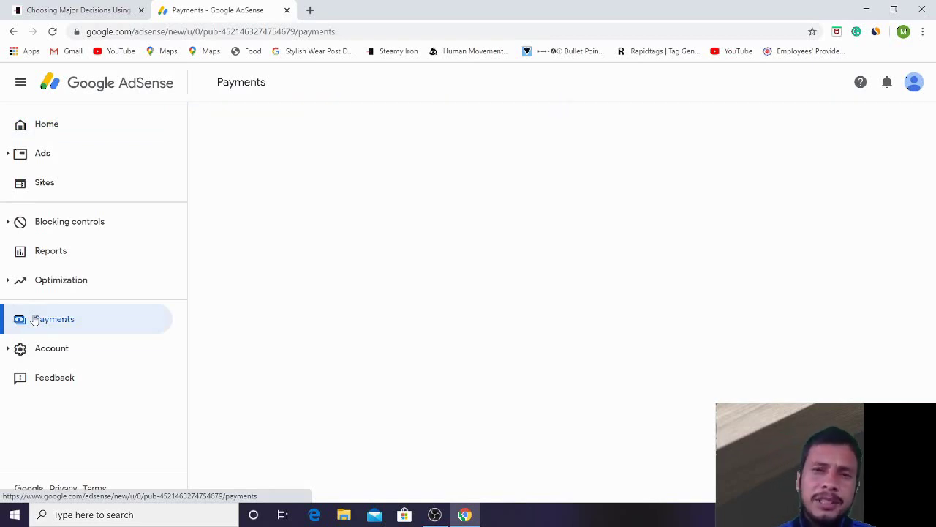
pyautogui.click(34, 320)
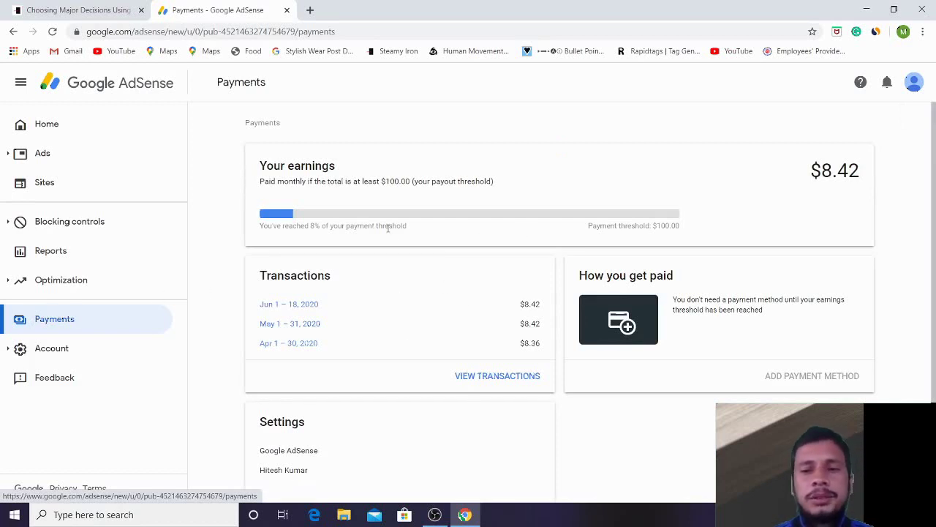
pyautogui.tripleClick(340, 224)
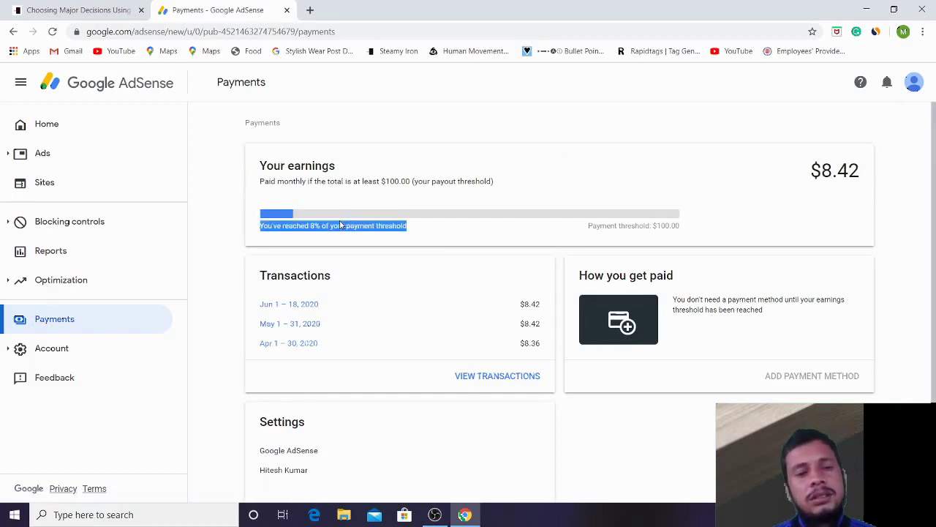
pyautogui.click(283, 179)
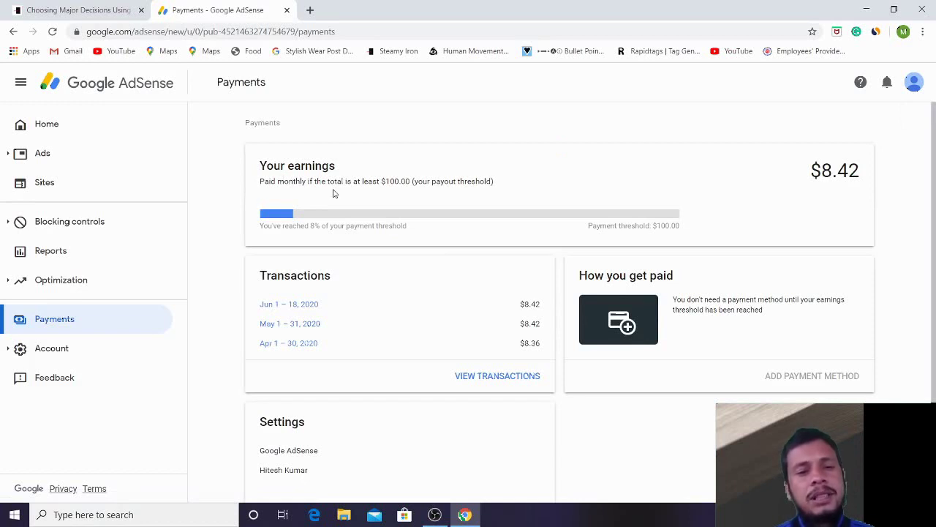
pyautogui.moveTo(335, 193); pyautogui.dragTo(366, 183)
pyautogui.doubleClick(366, 184)
pyautogui.tripleClick(366, 183)
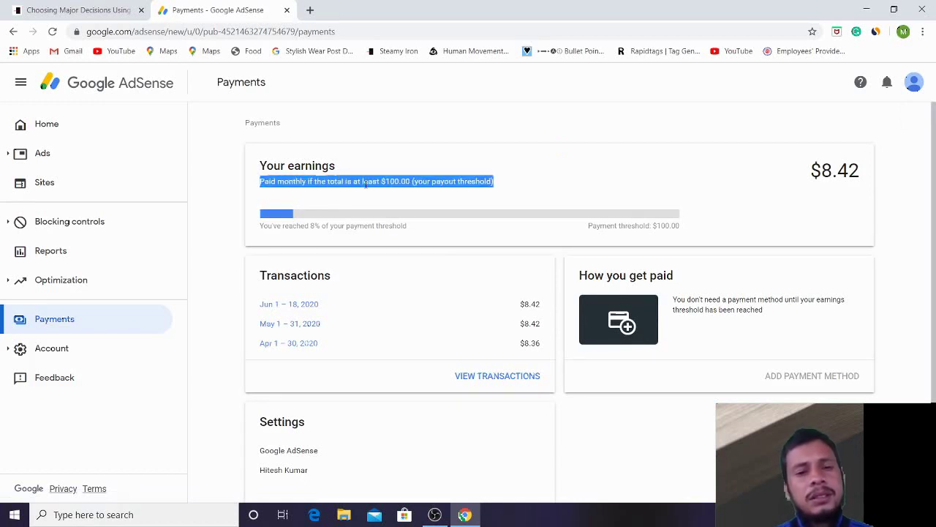
pyautogui.click(387, 182)
pyautogui.tripleClick(413, 180)
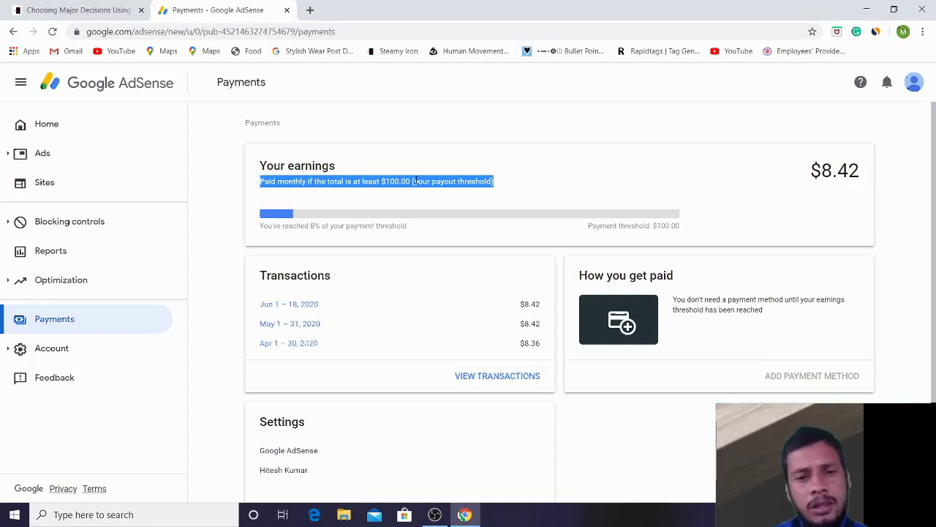
pyautogui.doubleClick(285, 226)
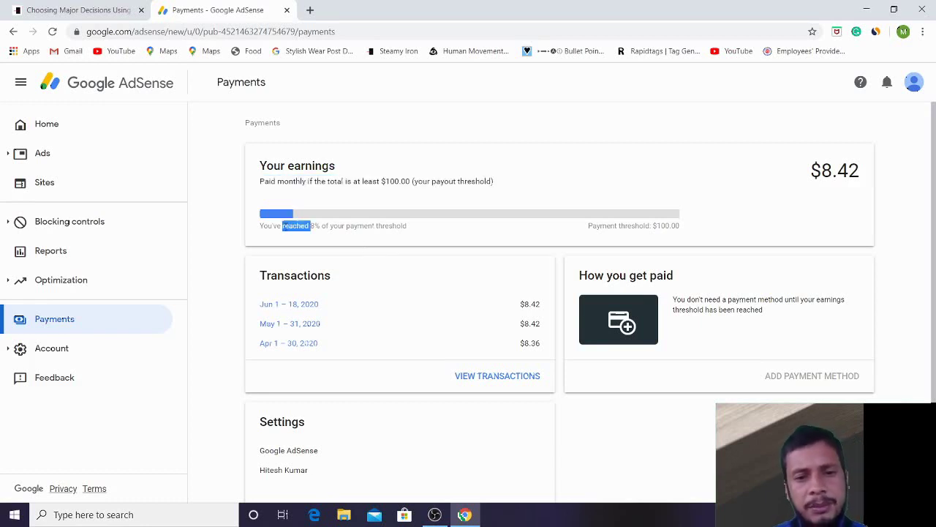
pyautogui.doubleClick(633, 226)
pyautogui.tripleClick(631, 224)
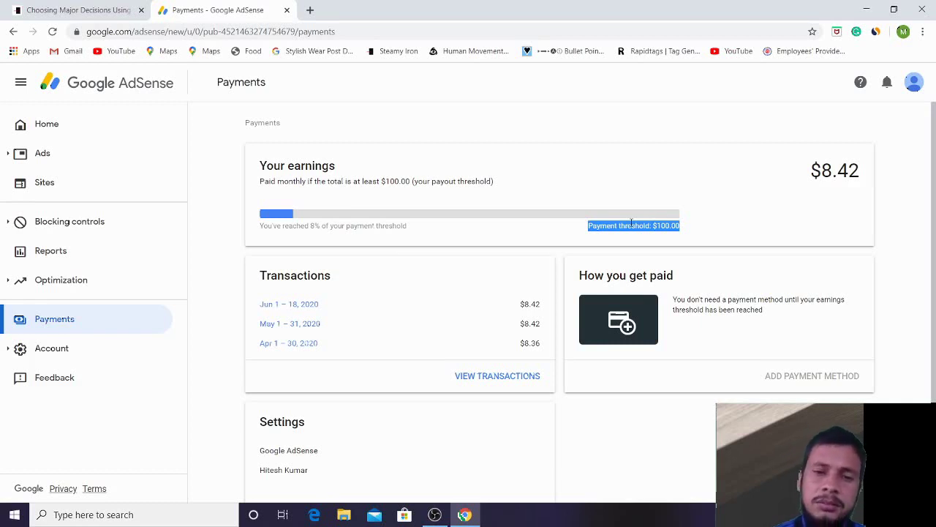
# Step: Read the How you get paid section and look over the remaining cards on the Payments page
pyautogui.moveTo(688, 299); pyautogui.dragTo(730, 300)
pyautogui.click(724, 300)
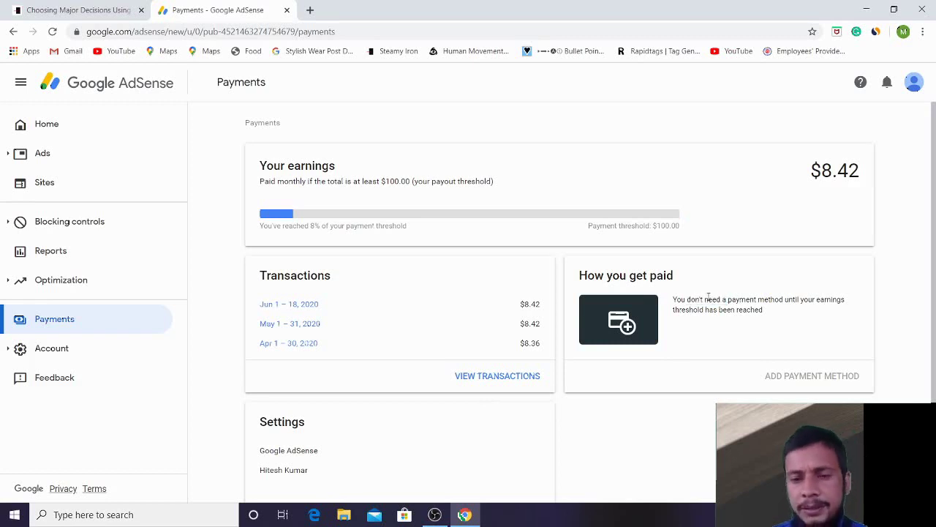
pyautogui.tripleClick(625, 285)
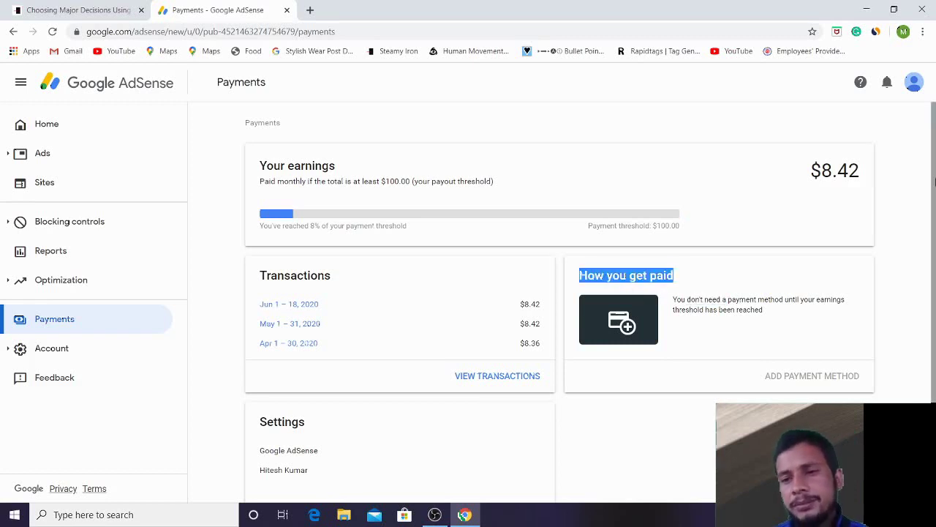
pyautogui.moveTo(935, 215); pyautogui.dragTo(934, 270)
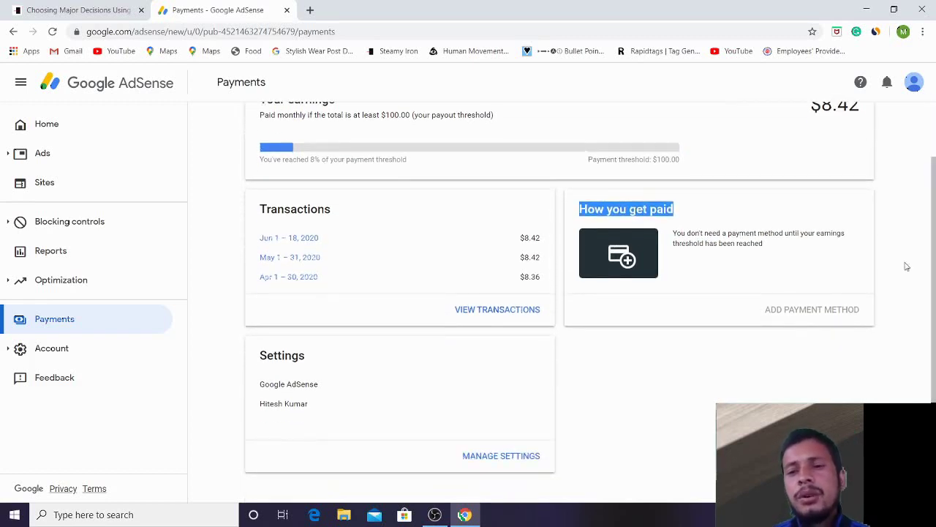
pyautogui.click(781, 231)
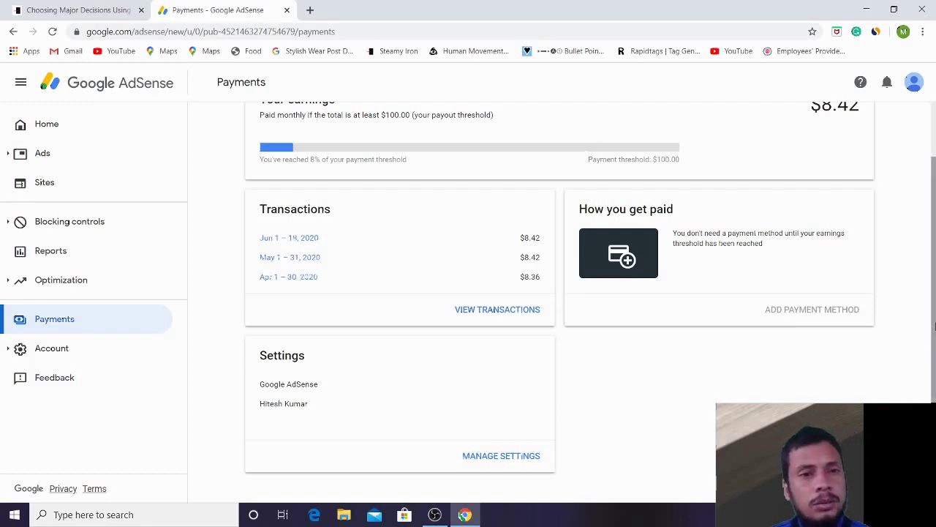
pyautogui.click(434, 514)
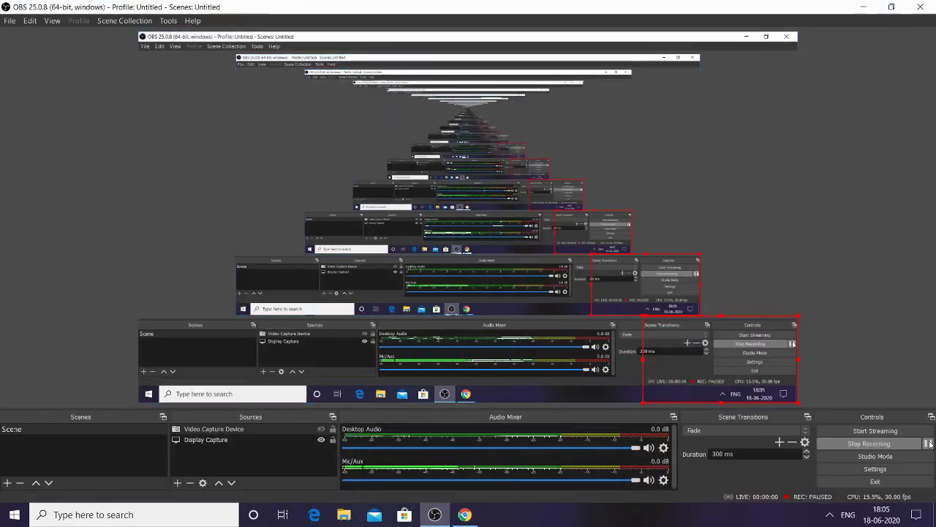
pyautogui.click(465, 514)
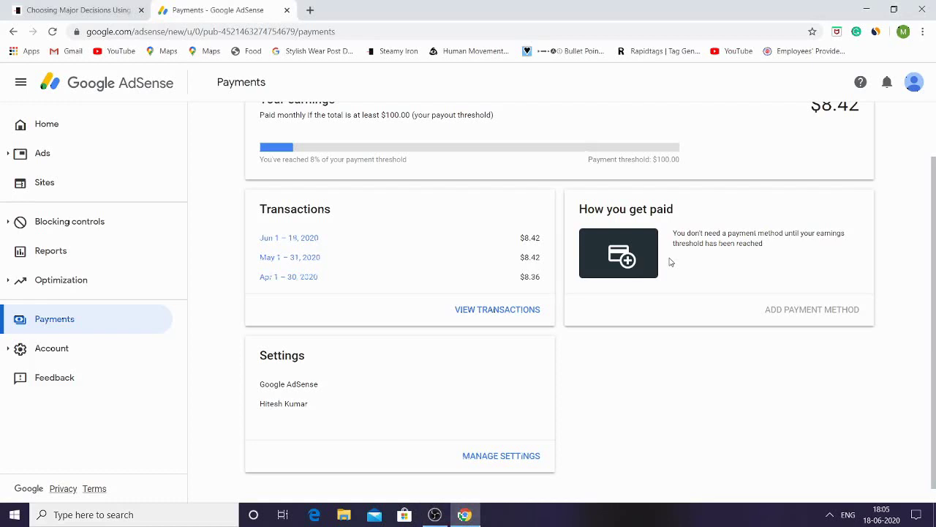
# Step: Open the Ads overview and view the ad formats and existing units by ad unit
pyautogui.click(55, 181)
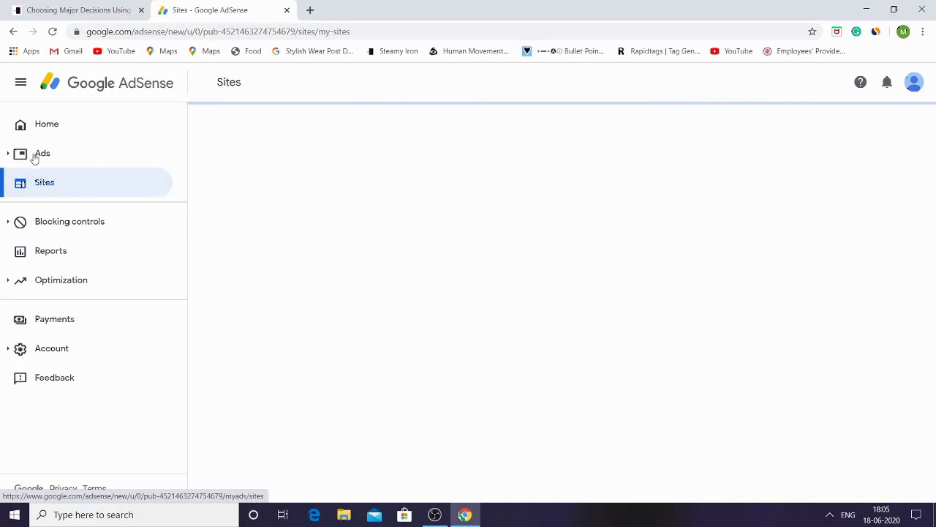
pyautogui.click(34, 159)
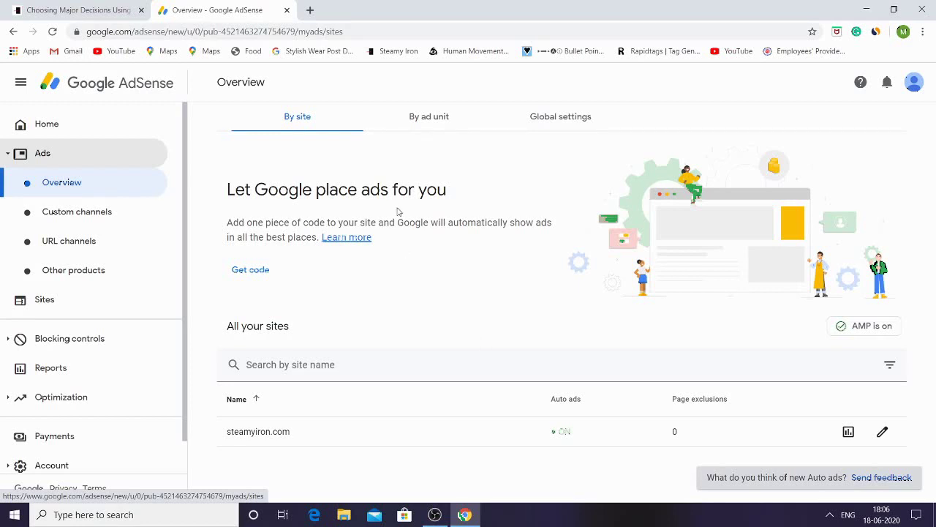
pyautogui.click(423, 128)
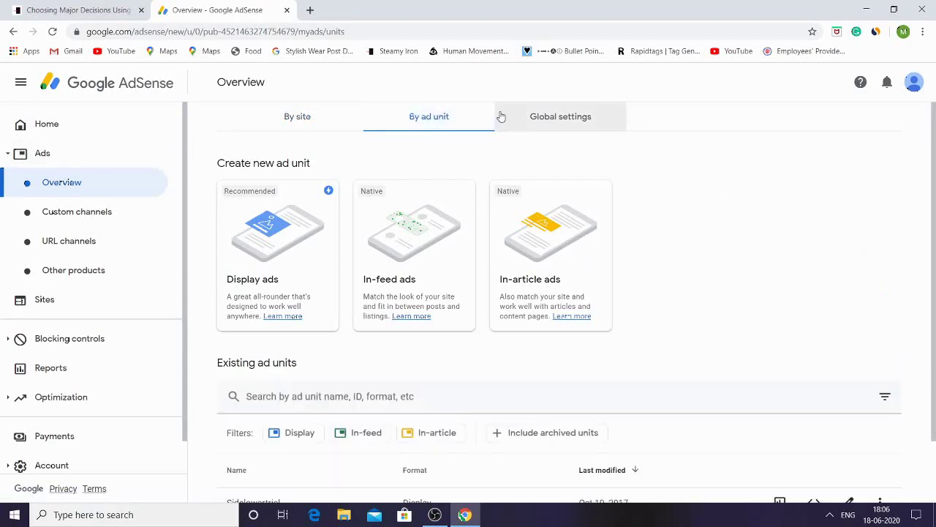
# Step: In the global ad settings, enable letting Google optimize the size of mobile ads
pyautogui.click(544, 120)
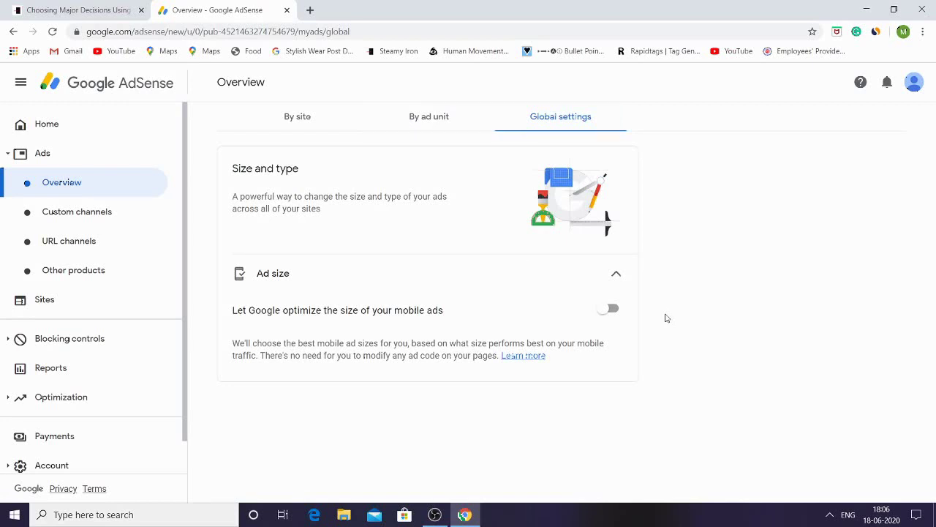
pyautogui.doubleClick(354, 357)
pyautogui.click(388, 347)
pyautogui.click(609, 309)
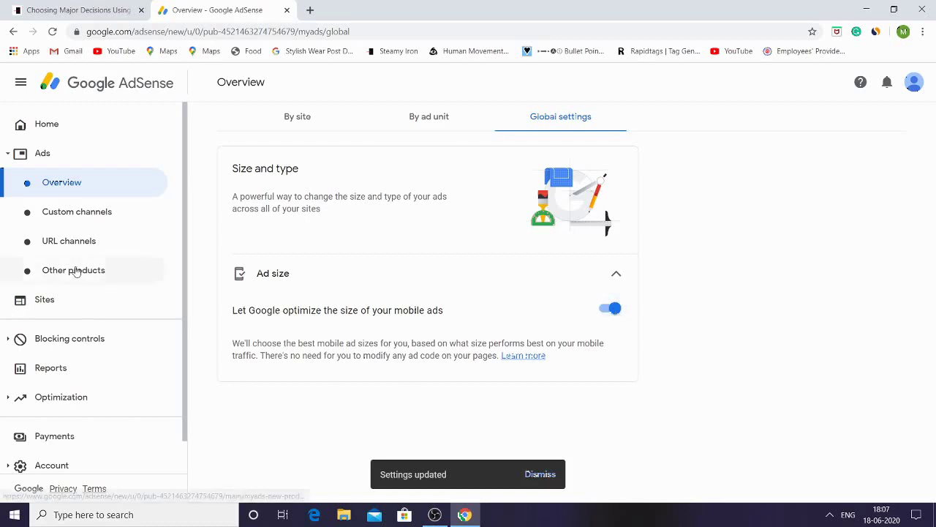
# Step: View the AdSense code snippet for the site from the Ads overview, read the note on existing Auto ad code, and close it
pyautogui.click(95, 216)
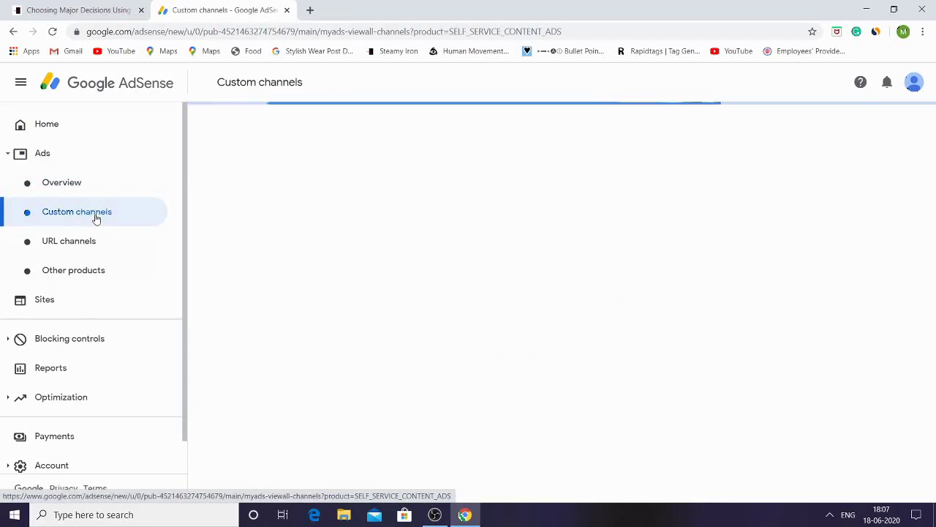
pyautogui.click(49, 184)
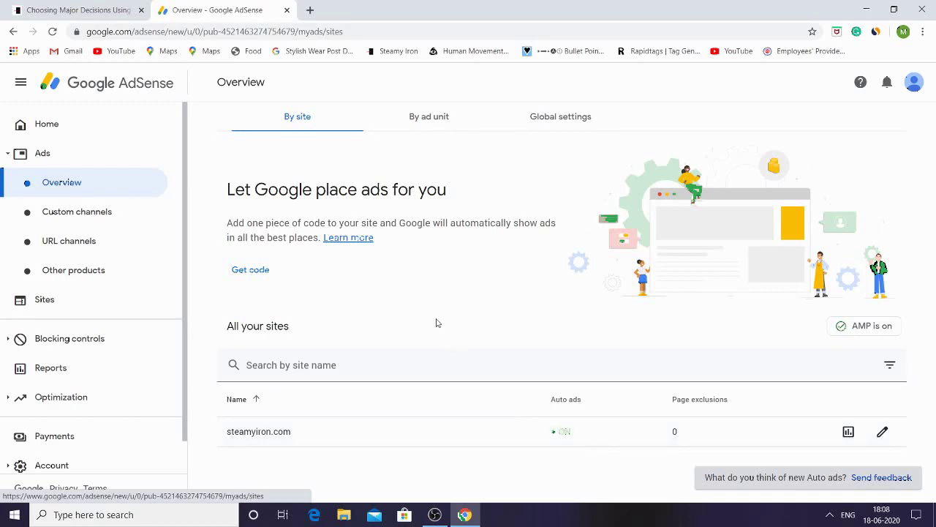
pyautogui.click(251, 272)
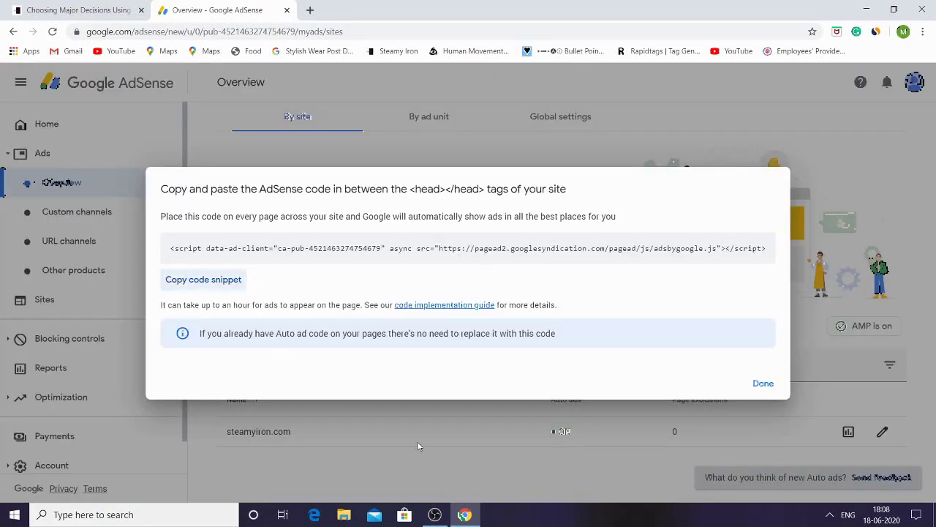
pyautogui.tripleClick(277, 333)
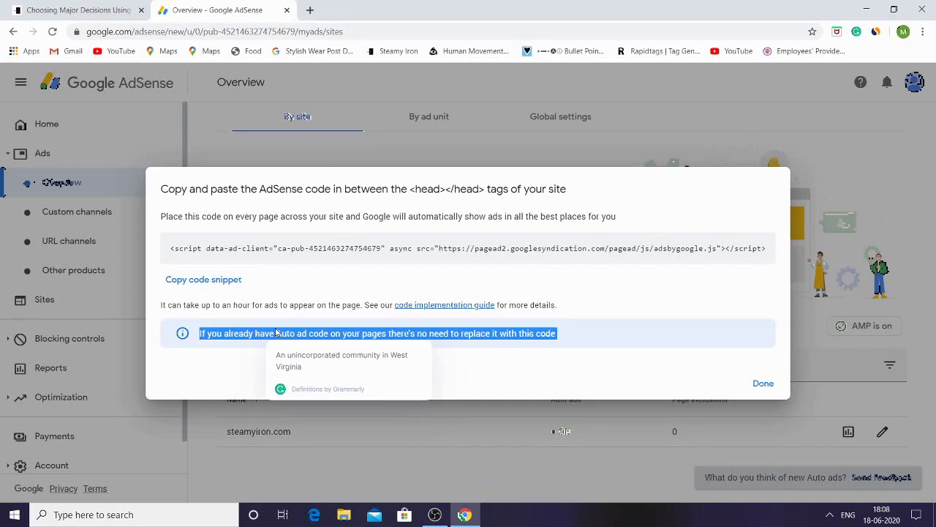
pyautogui.click(765, 385)
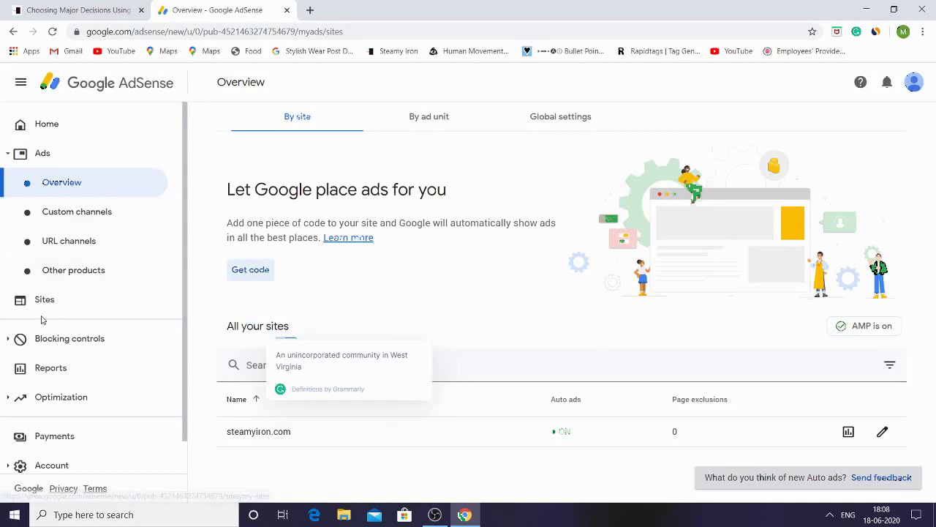
# Step: Enable the Ad review center under the content blocking controls
pyautogui.click(76, 343)
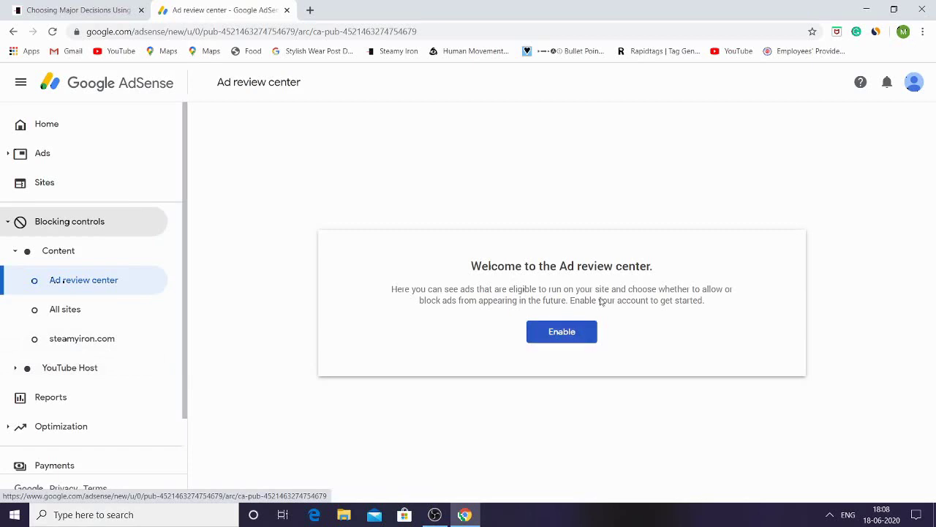
pyautogui.click(575, 338)
pyautogui.click(579, 342)
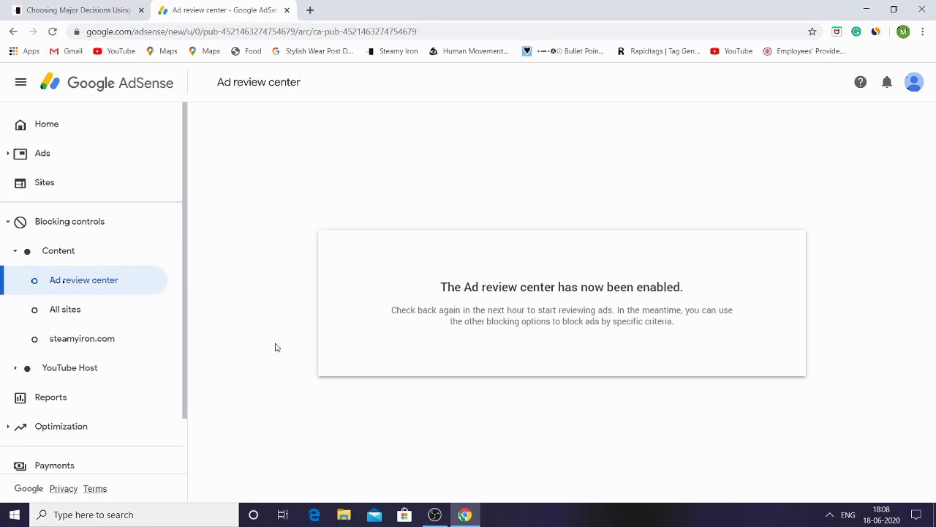
# Step: Open the YouTube Host blocking controls for all sites and examine the Advertiser URLs, Sensitive categories and General categories options
pyautogui.click(87, 373)
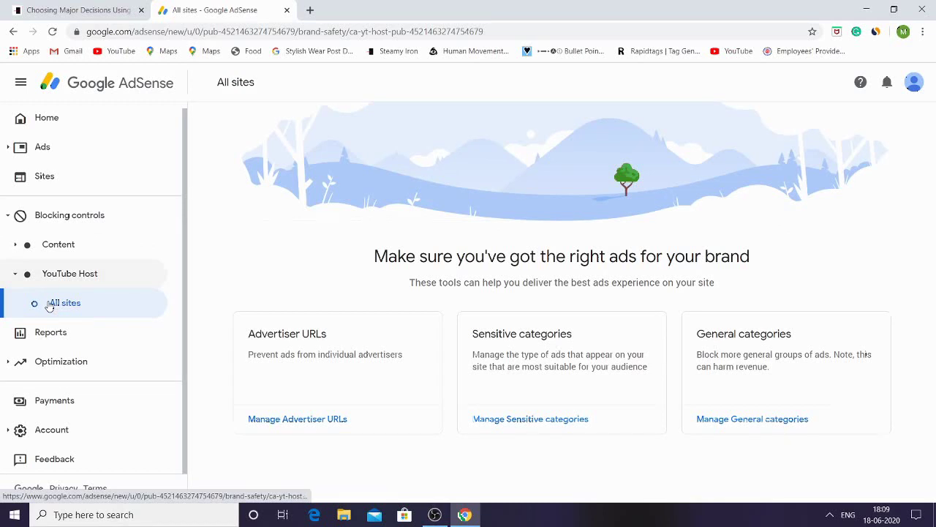
pyautogui.click(50, 304)
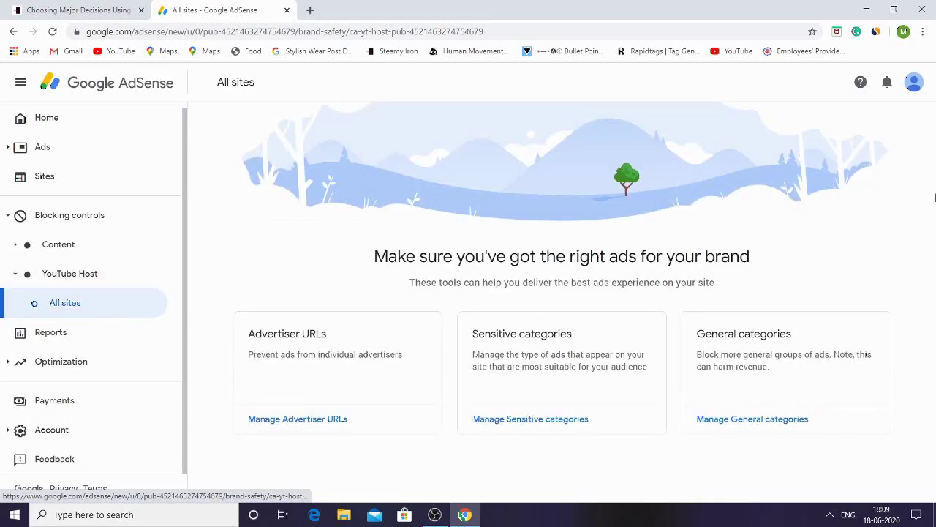
pyautogui.moveTo(530, 367); pyautogui.dragTo(275, 337)
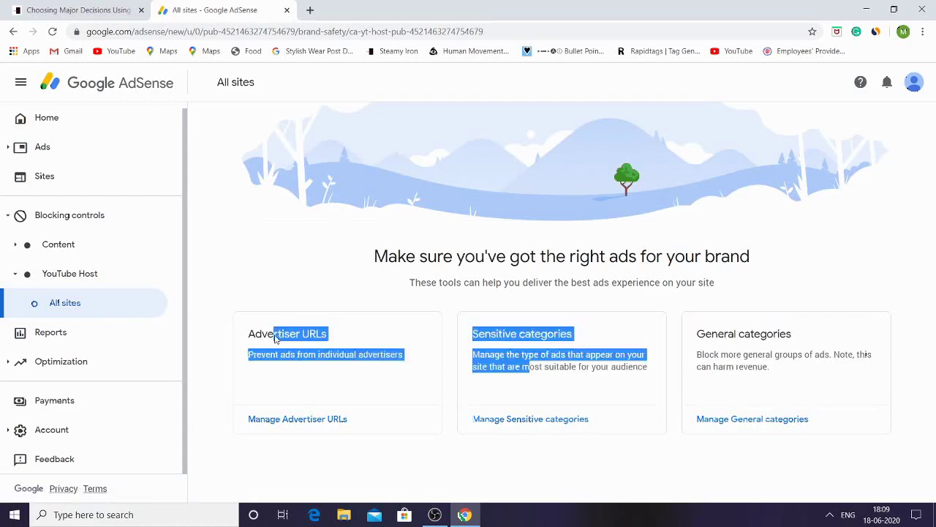
pyautogui.tripleClick(275, 337)
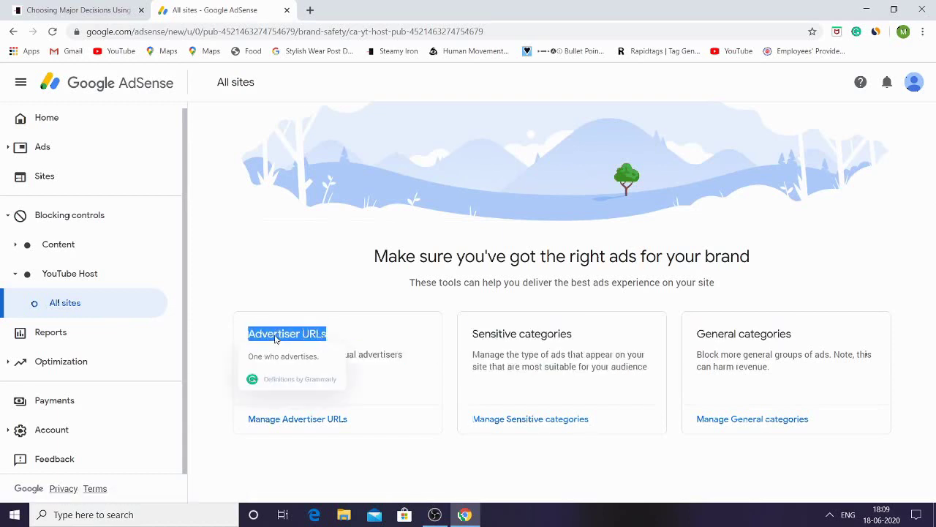
pyautogui.click(190, 374)
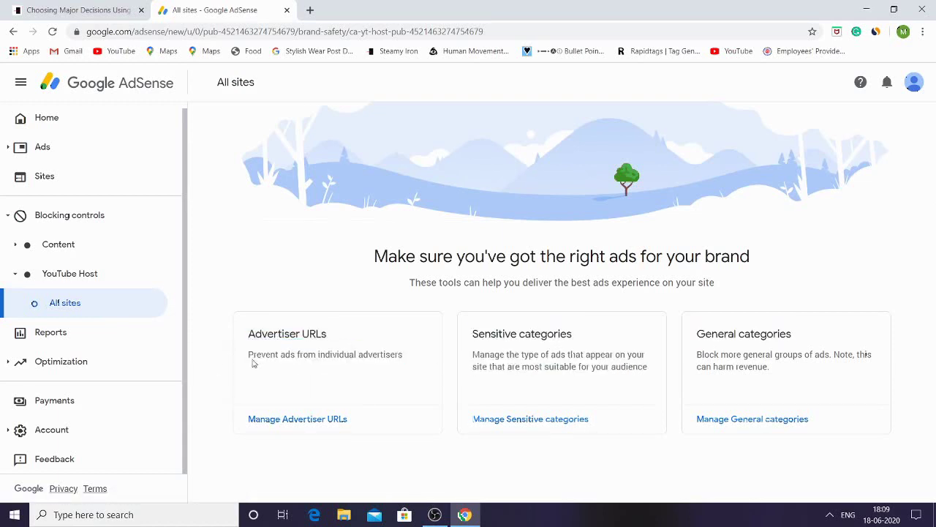
# Step: Open the AdSense Reports page and read the notice about YouTube earnings along with the daily earnings overview
pyautogui.click(45, 335)
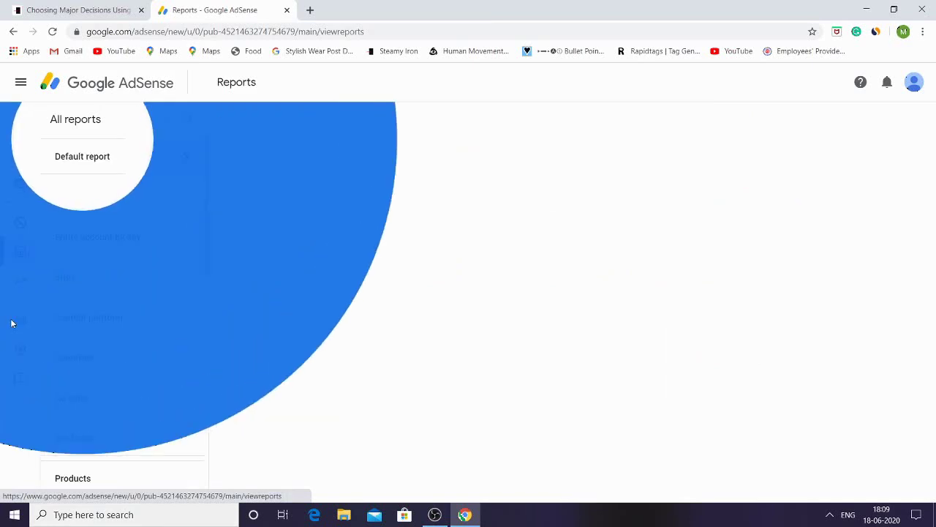
pyautogui.click(11, 323)
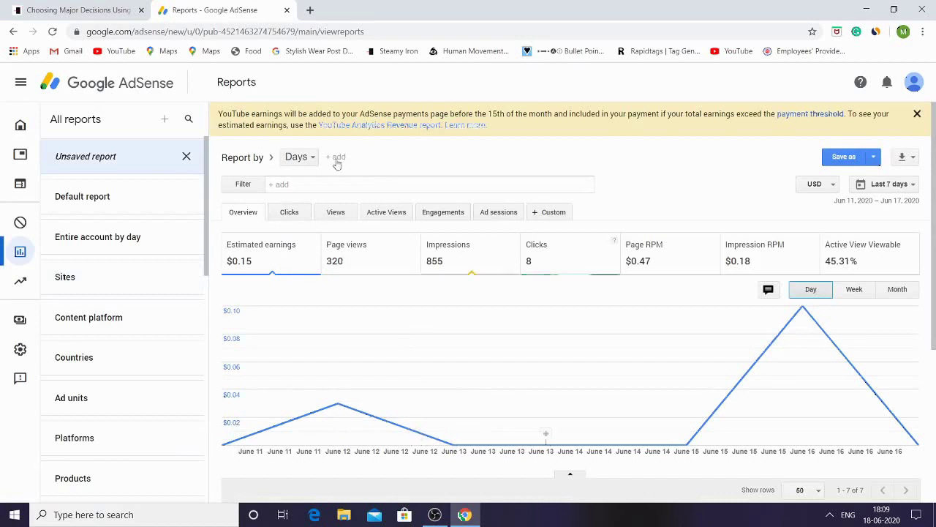
pyautogui.moveTo(25, 183)
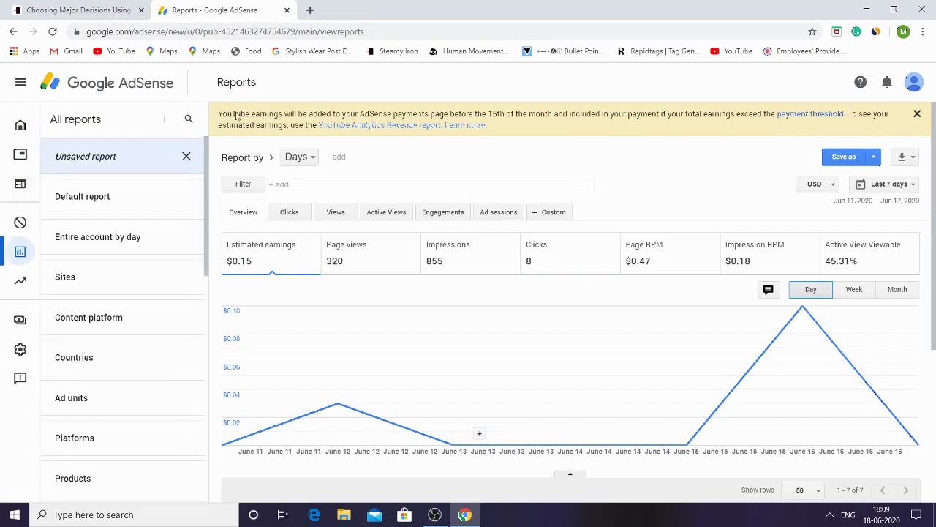
pyautogui.moveTo(221, 113); pyautogui.dragTo(468, 116)
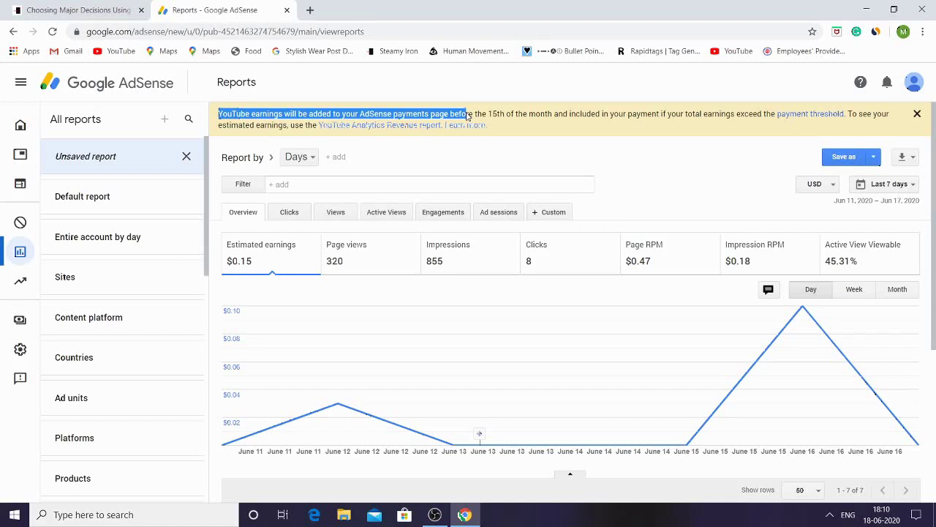
pyautogui.click(208, 210)
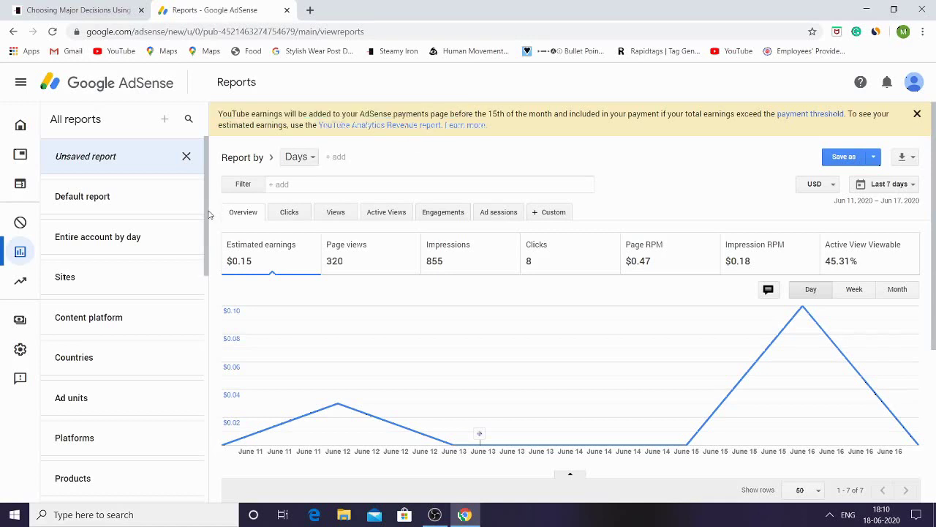
pyautogui.moveTo(208, 211); pyautogui.dragTo(212, 252)
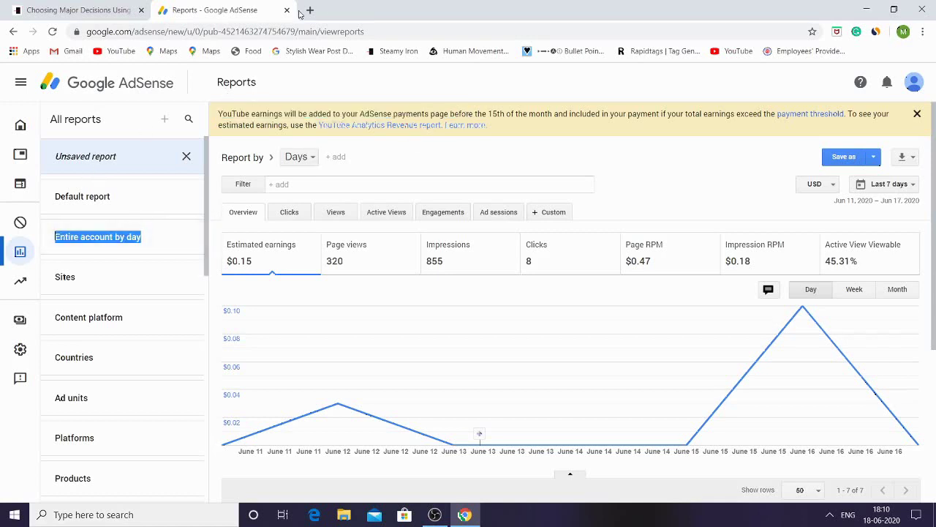
# Step: Open Google in a new browser tab and search for "google adsense apply for website"
pyautogui.click(49, 4)
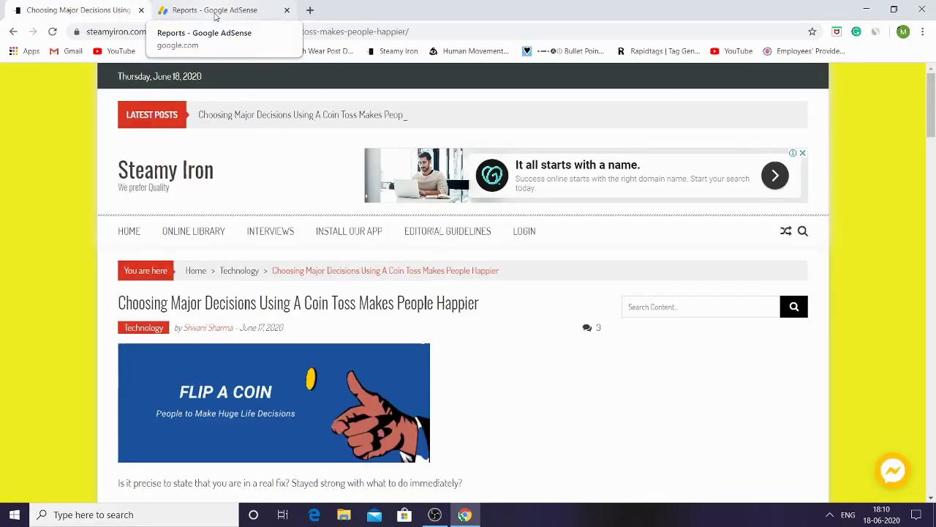
pyautogui.click(310, 11)
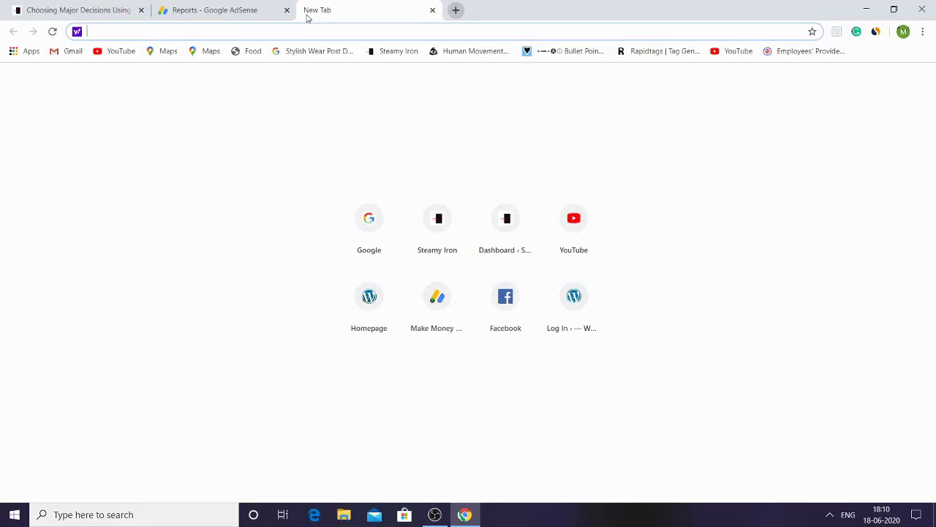
pyautogui.write('google')
pyautogui.press('Return')
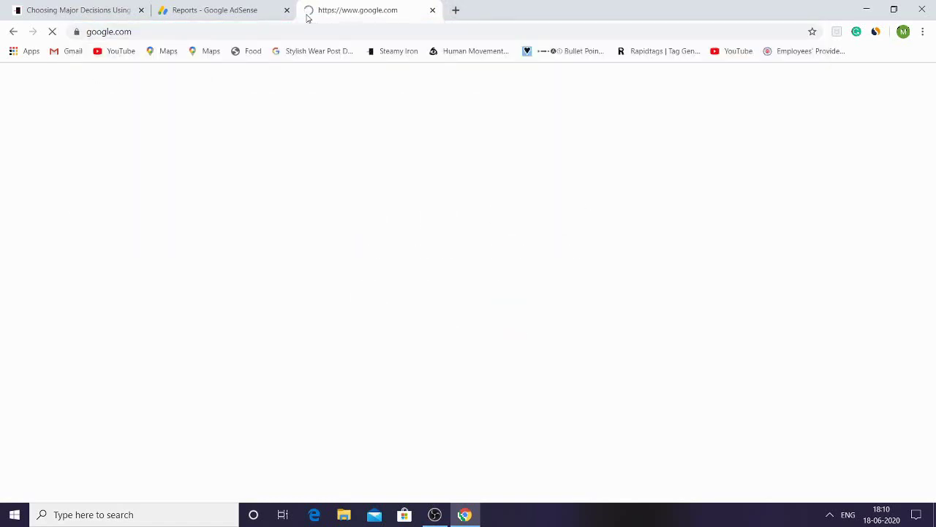
pyautogui.click(224, 6)
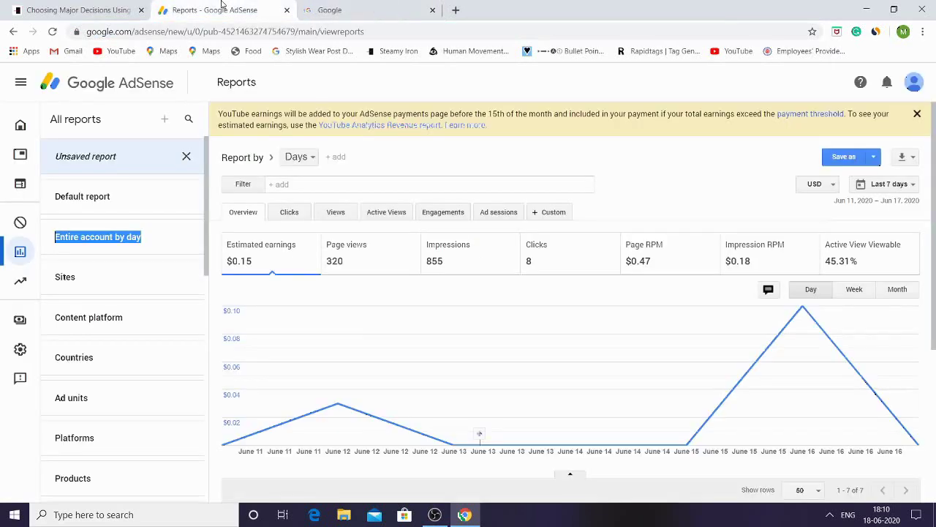
pyautogui.click(339, 14)
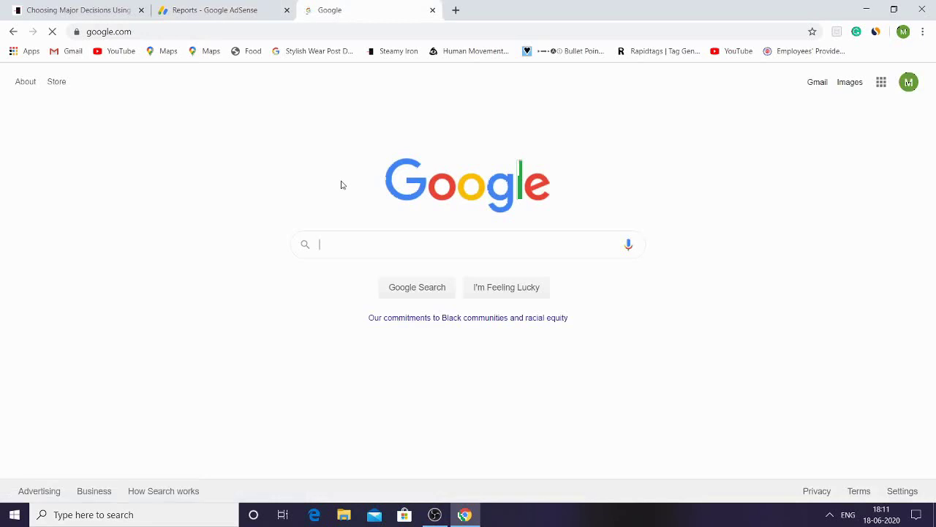
pyautogui.write('google adsense')
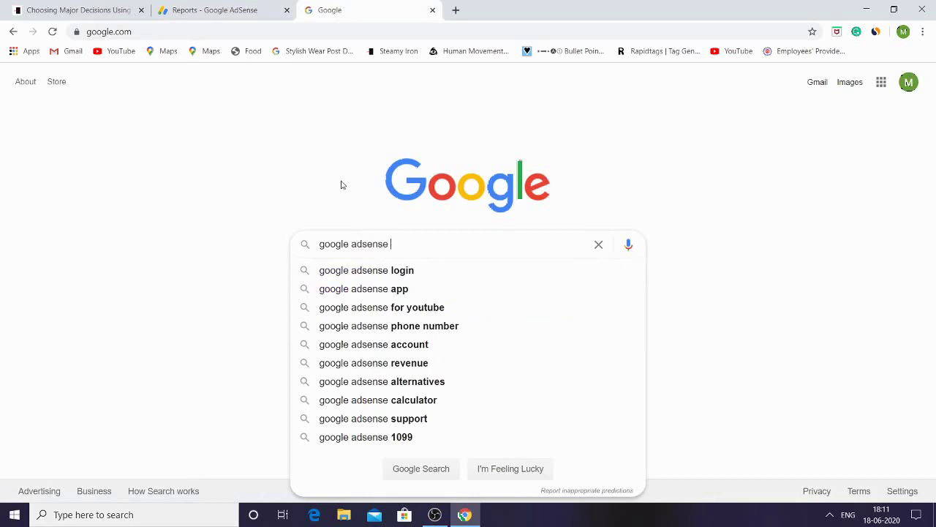
pyautogui.press('Return')
pyautogui.write('apply')
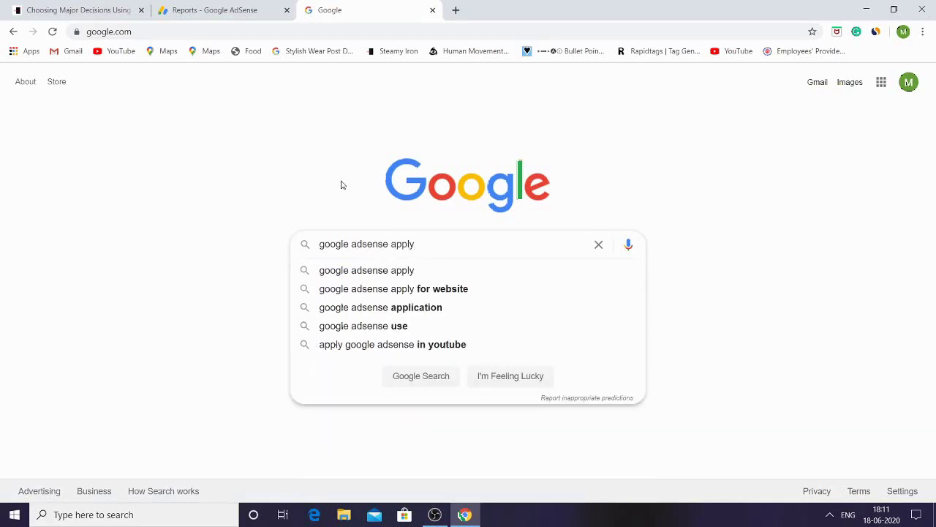
pyautogui.click(358, 286)
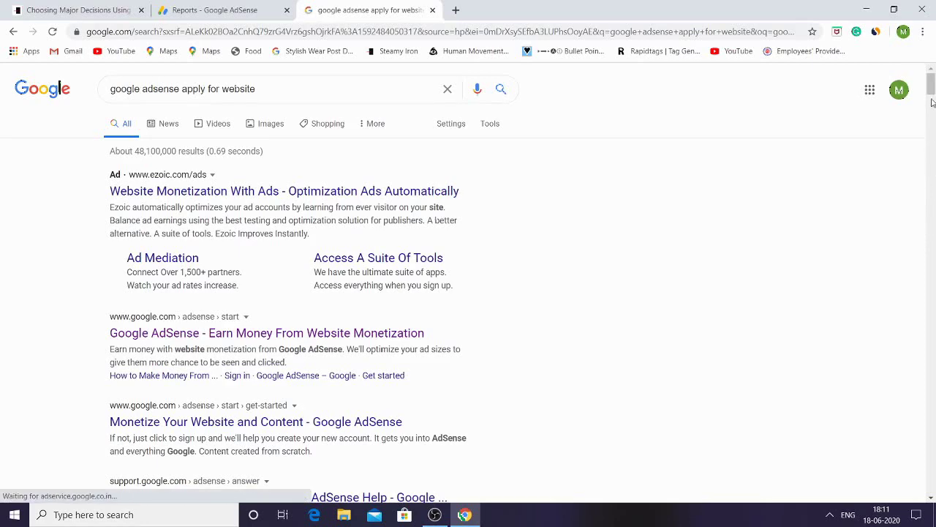
# Step: Open the "Google AdSense - Earn Money From Website Monetization" search result in a new tab and switch to it
pyautogui.moveTo(932, 97); pyautogui.dragTo(928, 44)
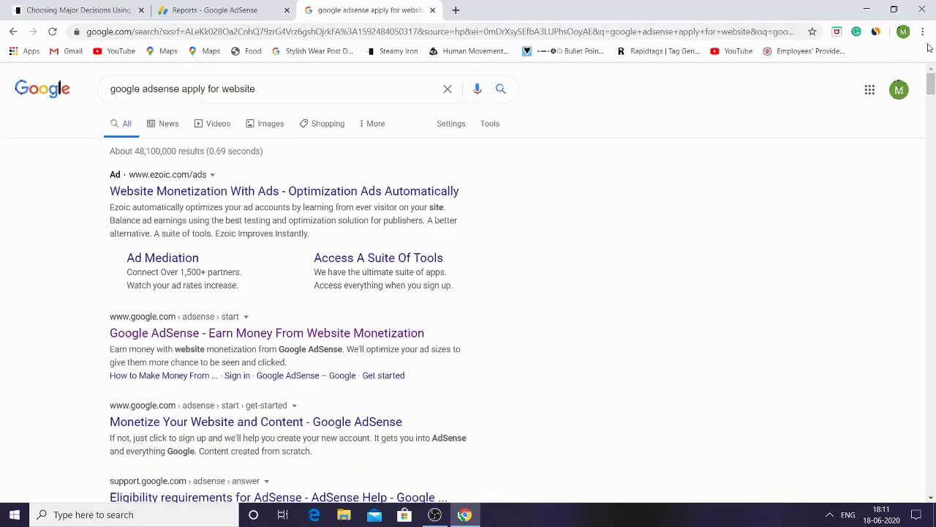
pyautogui.rightClick(149, 338)
pyautogui.click(169, 345)
pyautogui.click(512, 5)
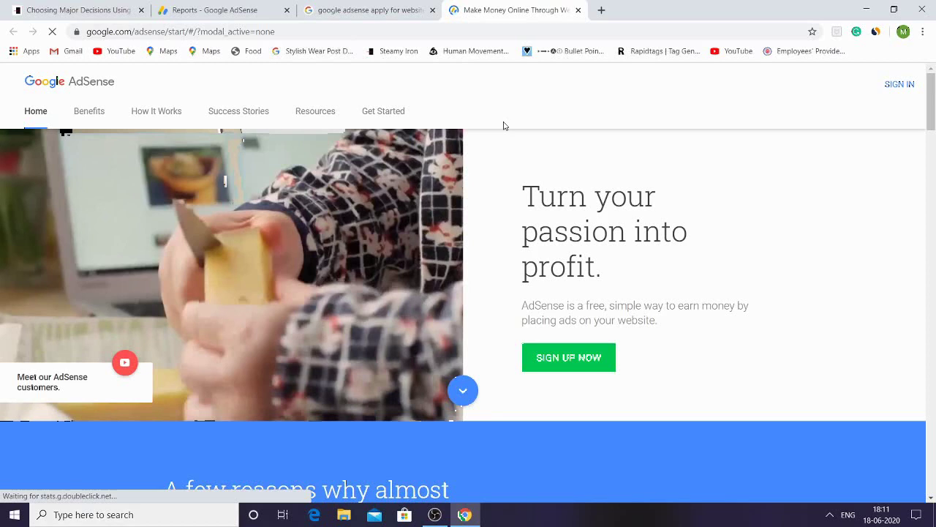
# Step: Open the AdSense sign-up form, look over its website, email address and helpful info sections, and close the tab
pyautogui.click(570, 360)
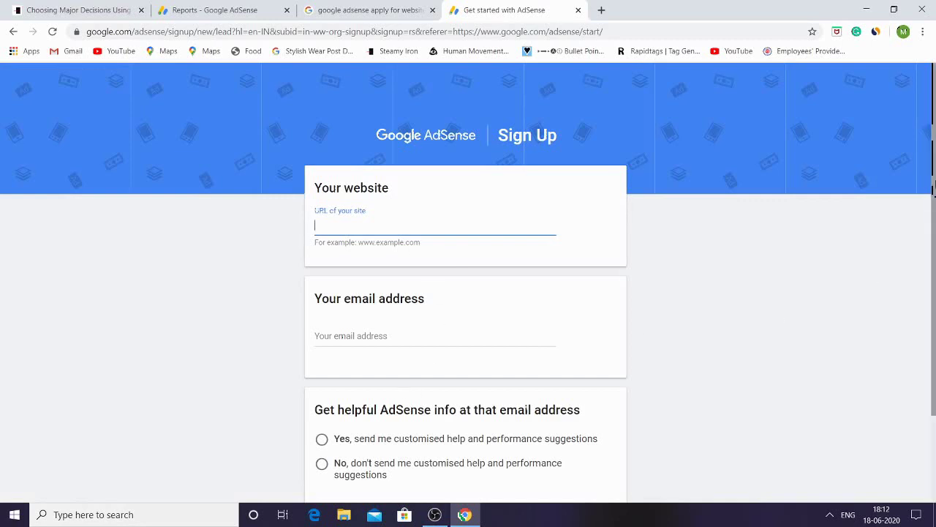
pyautogui.scroll(-2, 933, 189)
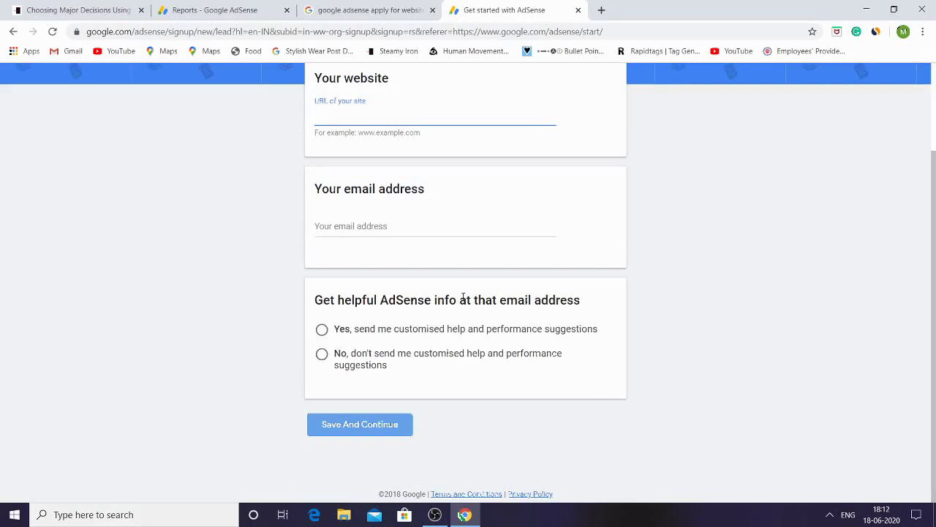
pyautogui.scroll(2, 929, 219)
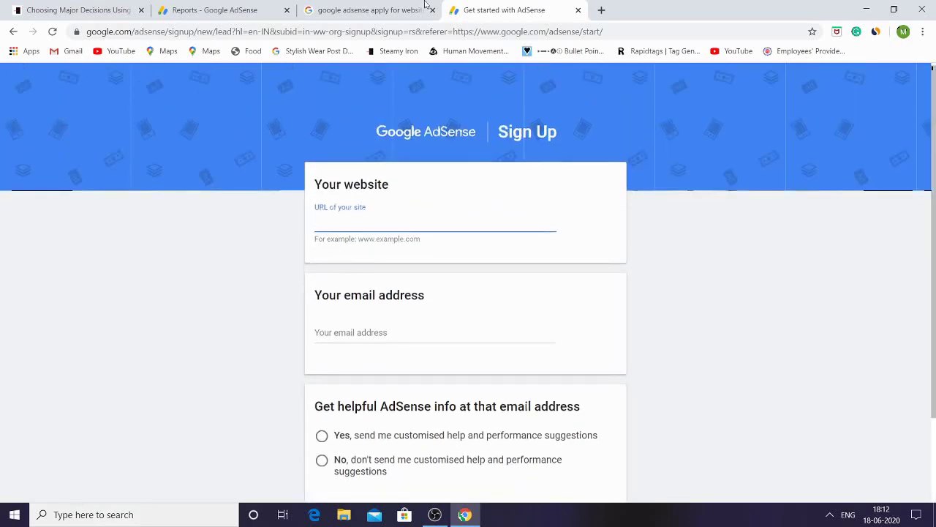
pyautogui.click(578, 10)
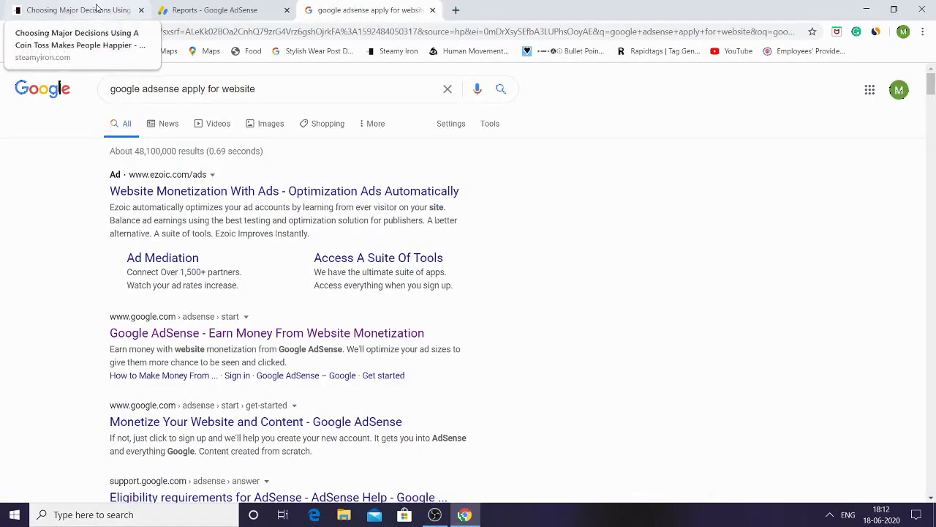
# Step: Open the "Monetize Your Website and Content - Google AdSense" result in a new tab and examine what is needed to get started
pyautogui.rightClick(196, 426)
pyautogui.click(251, 327)
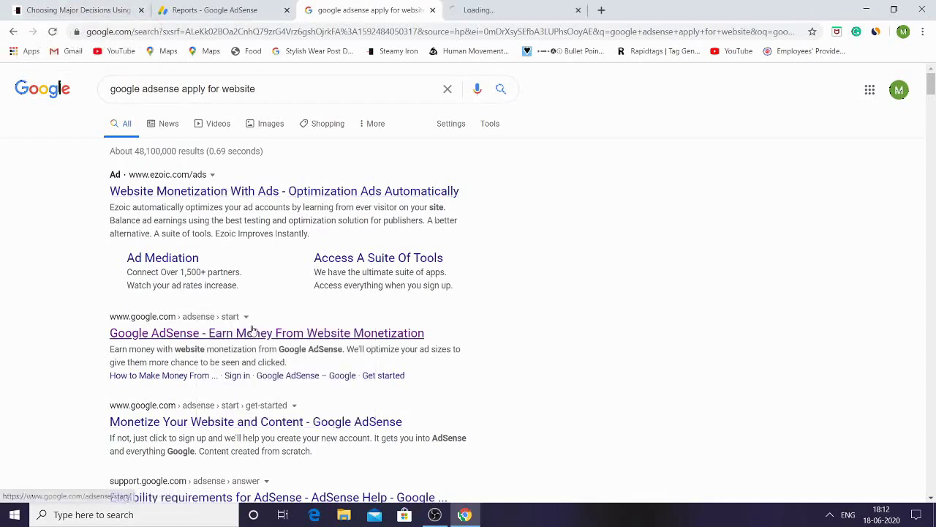
pyautogui.click(541, 5)
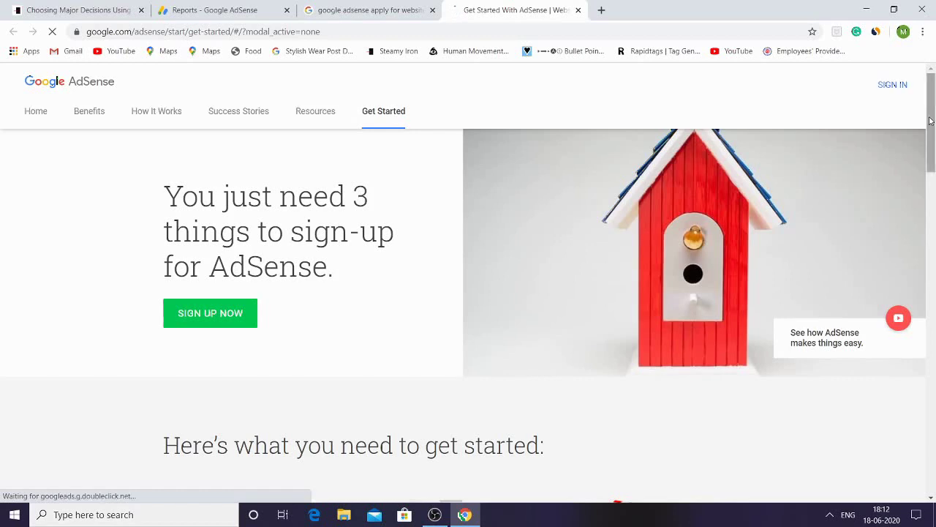
pyautogui.moveTo(930, 119); pyautogui.dragTo(934, 189)
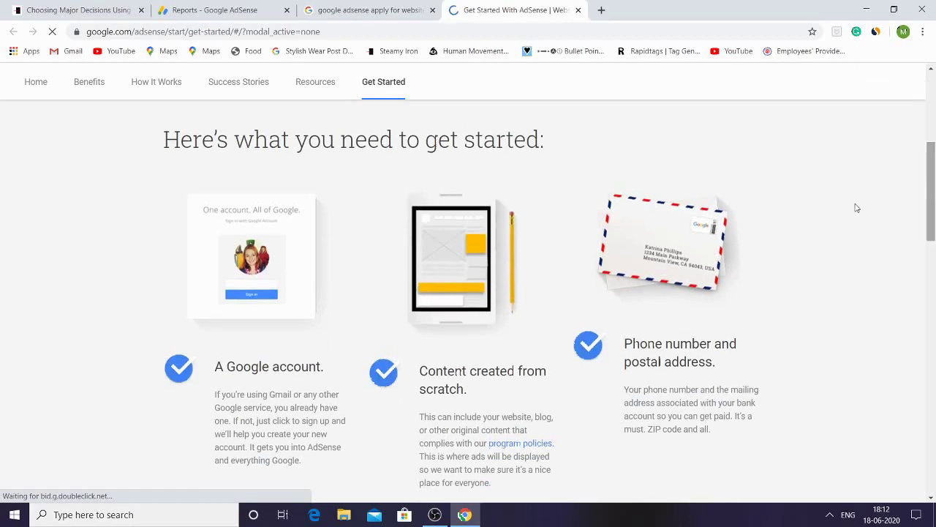
# Step: Review the content created from scratch and phone number and postal address requirements, along with the rest of the Get Started page
pyautogui.tripleClick(493, 375)
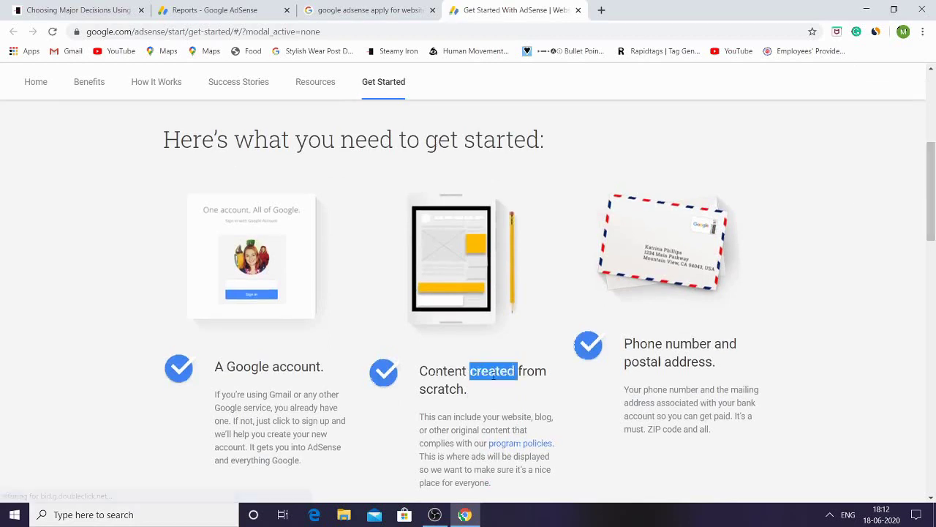
pyautogui.tripleClick(695, 344)
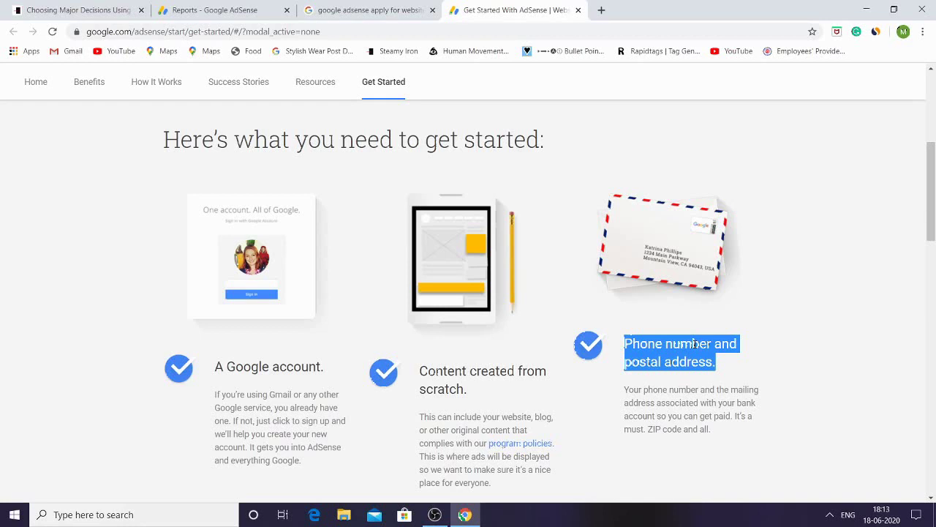
pyautogui.moveTo(931, 190); pyautogui.dragTo(934, 257)
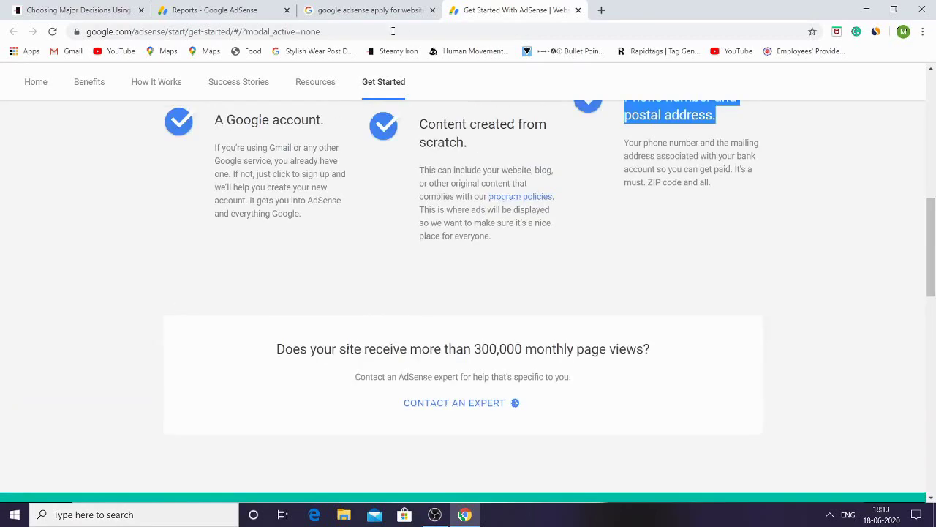
# Step: Look through the AdSense Success Stories, How It Works and Benefits pages
pyautogui.click(251, 83)
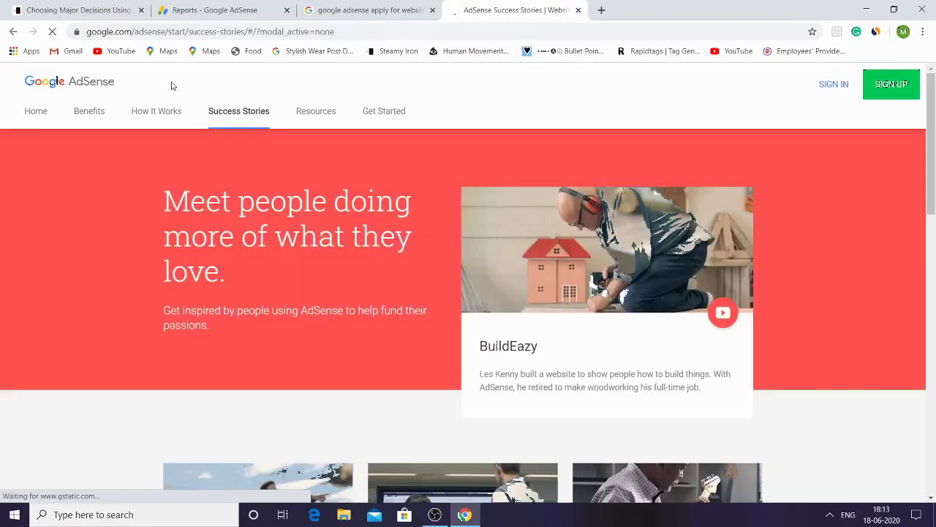
pyautogui.click(134, 111)
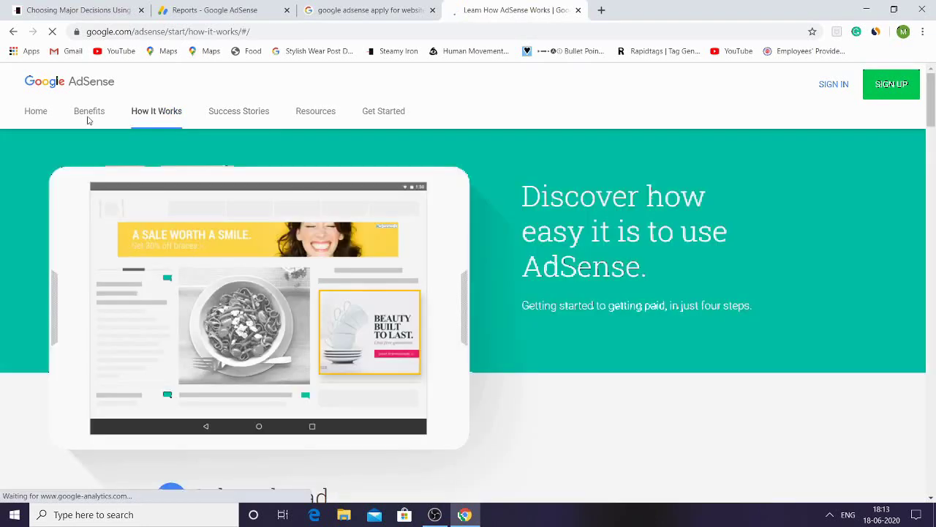
pyautogui.click(87, 113)
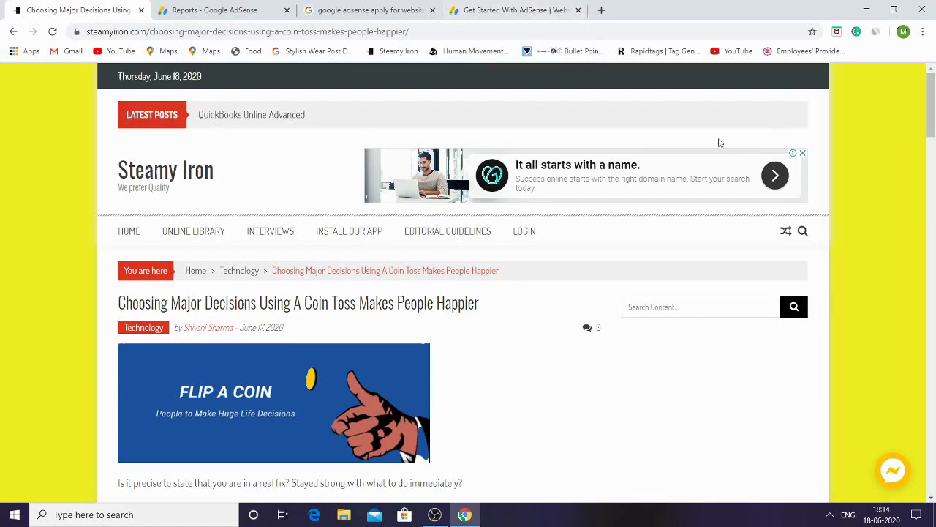
# Step: Open the Steamy Iron blog's home page and look over its banner ad and featured posts
pyautogui.moveTo(932, 116)
pyautogui.mouseDown()
pyautogui.moveTo(935, 477)
pyautogui.moveTo(933, 113)
pyautogui.mouseUp()
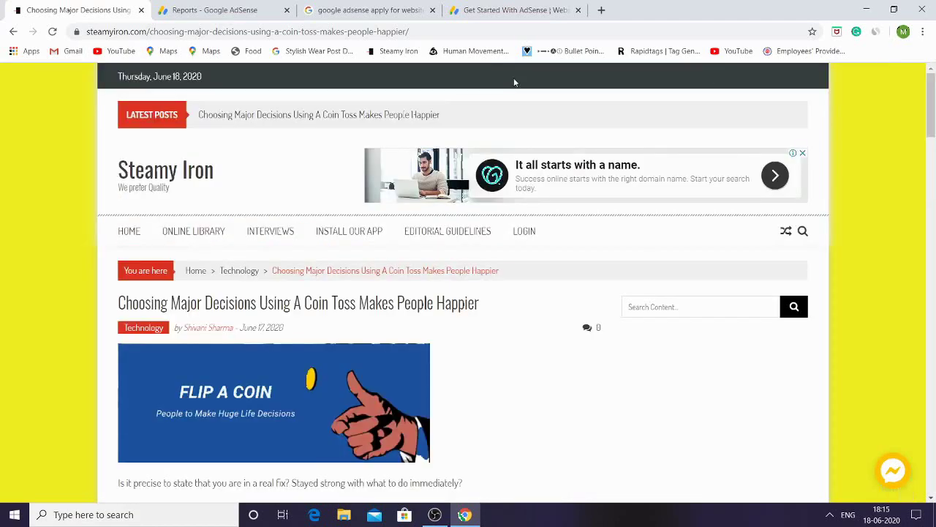
pyautogui.click(128, 233)
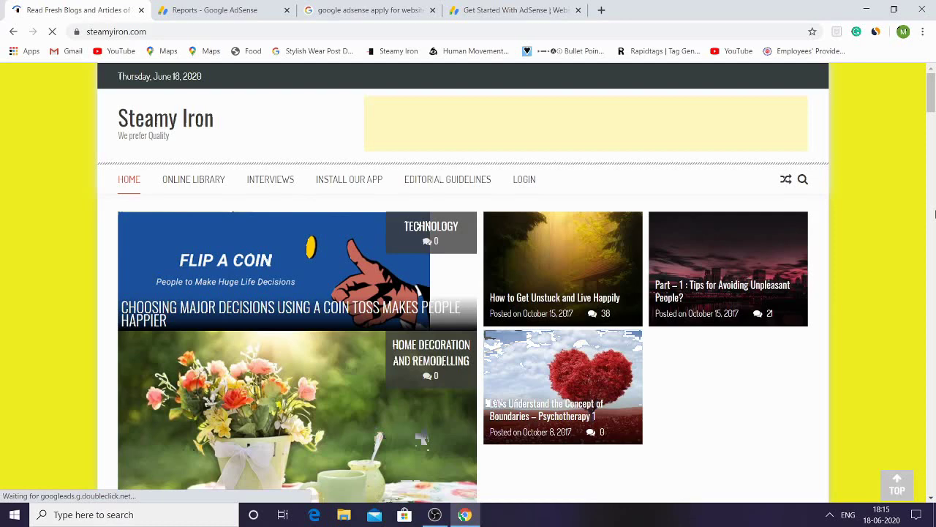
pyautogui.scroll(-5, 934, 219)
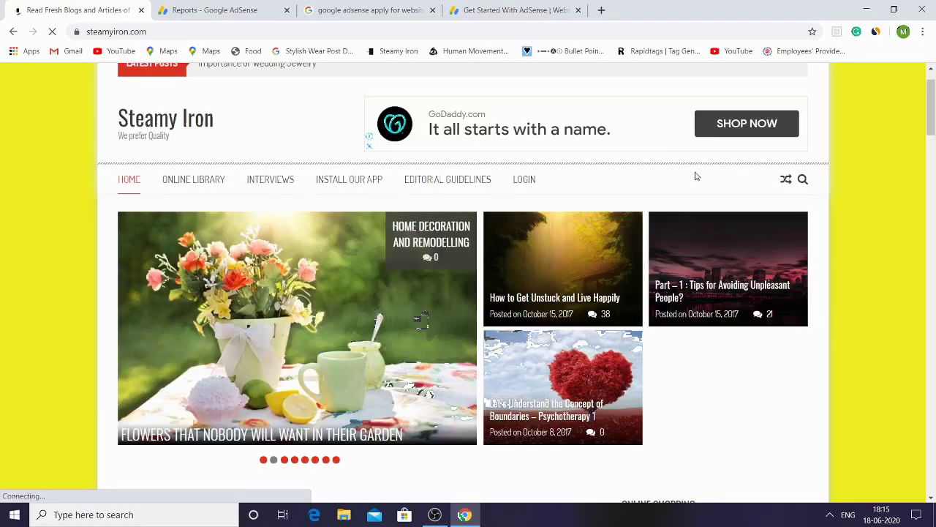
# Step: Switch to OBS to reach the screen recording controls
pyautogui.click(434, 514)
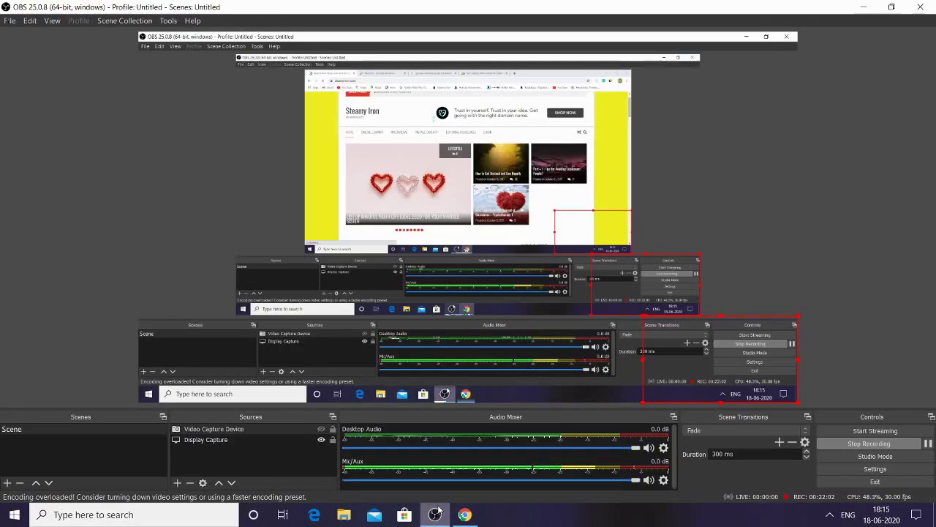
pyautogui.click(439, 510)
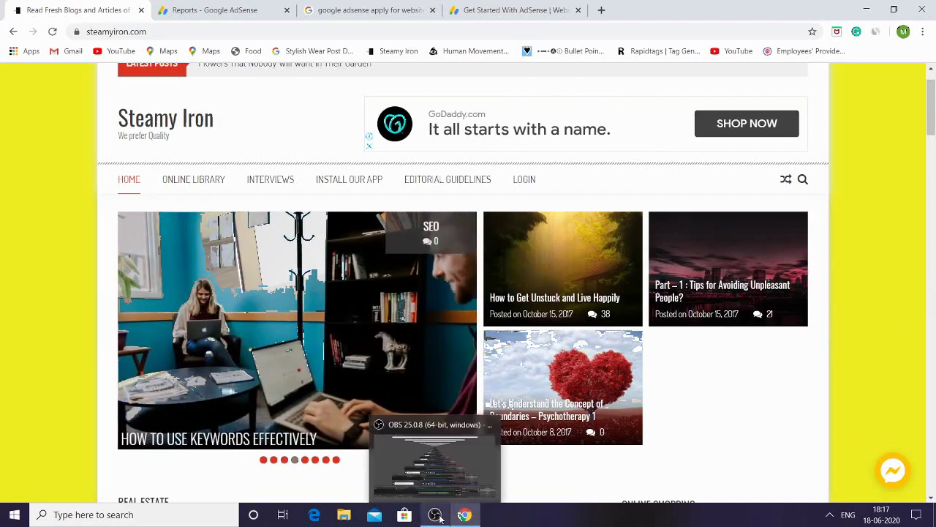
pyautogui.moveTo(464, 517)
pyautogui.moveTo(434, 515)
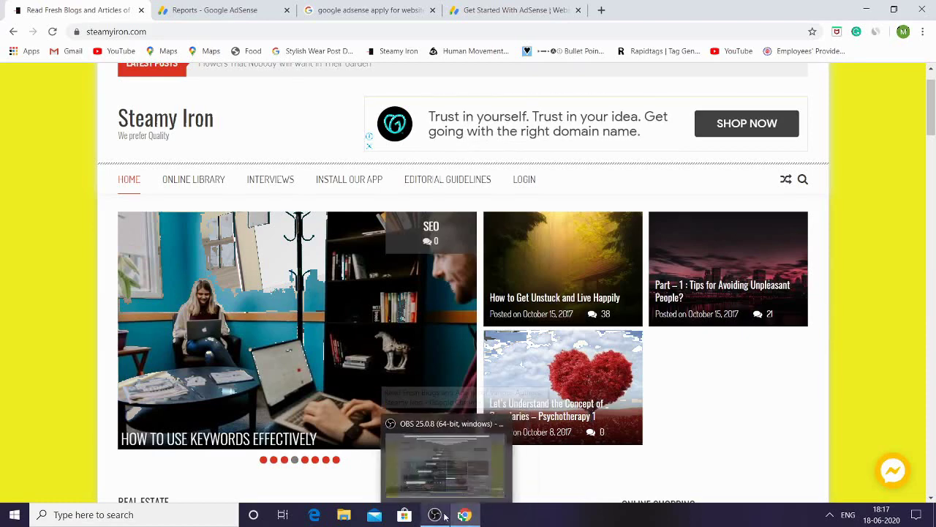
pyautogui.moveTo(449, 479)
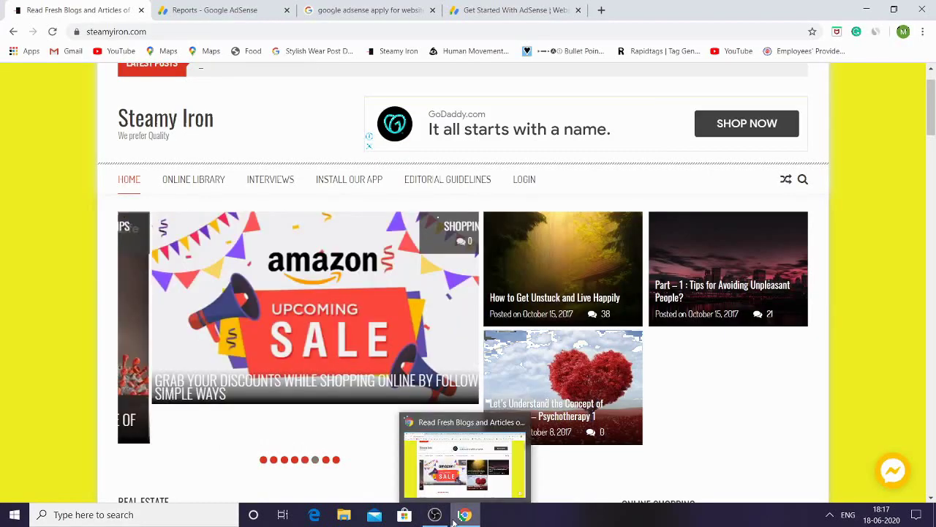
pyautogui.click(435, 514)
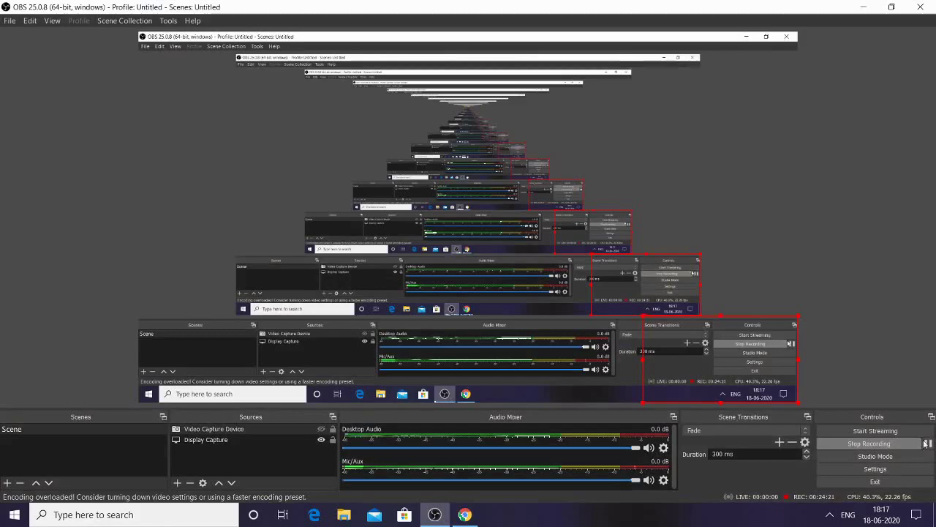